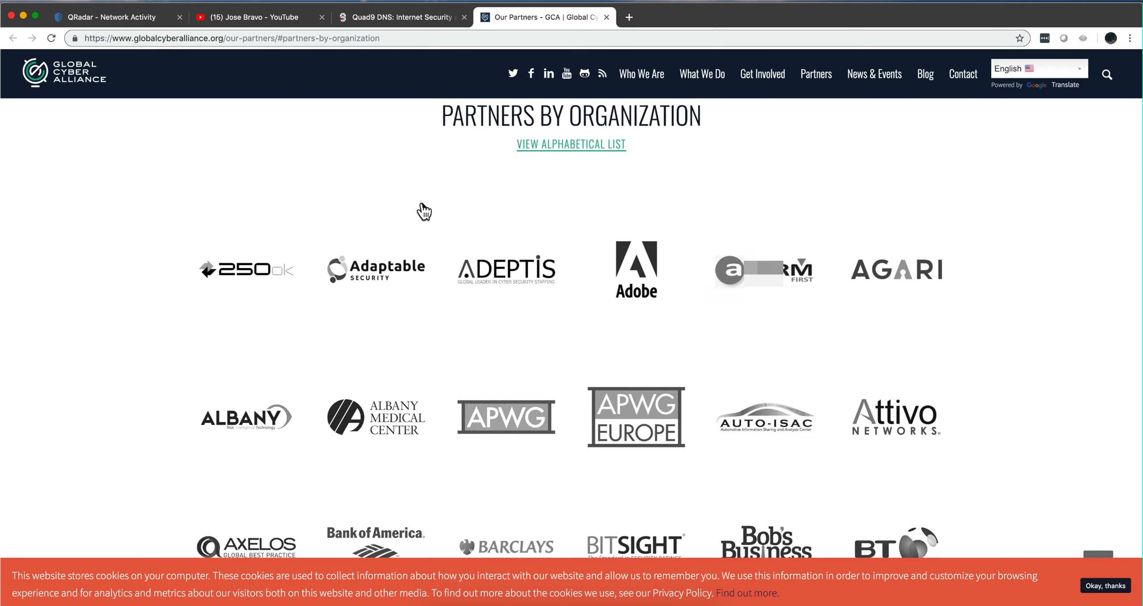
Look through the partner organization logos on the Global Cyber Alliance page, down to the end of the list and back up
scroll(422, 210, "down", 15)
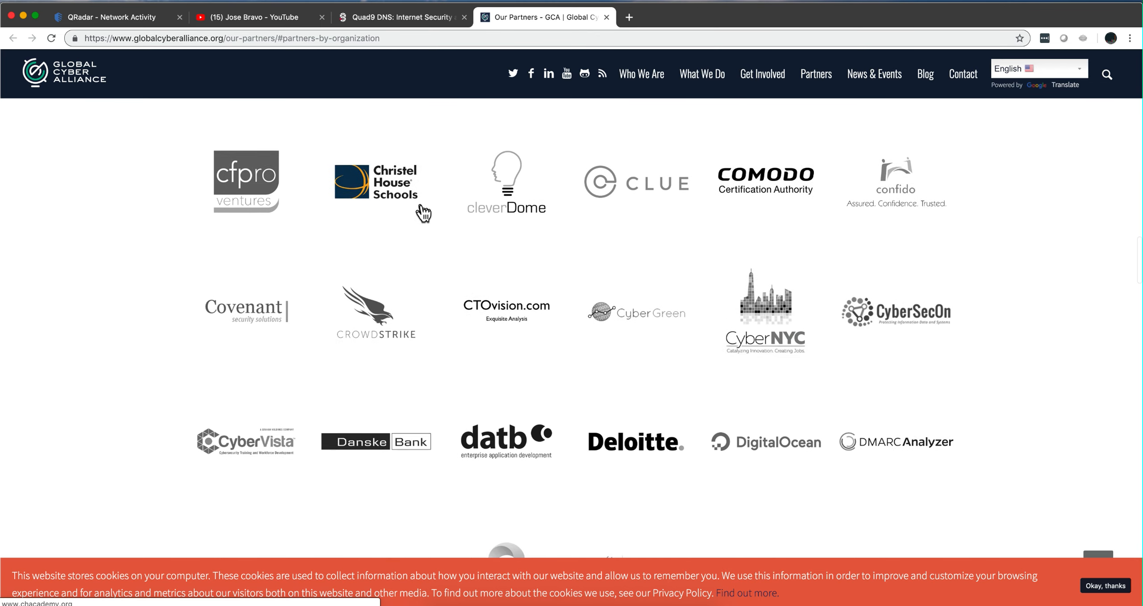
scroll(422, 212, "down", 10)
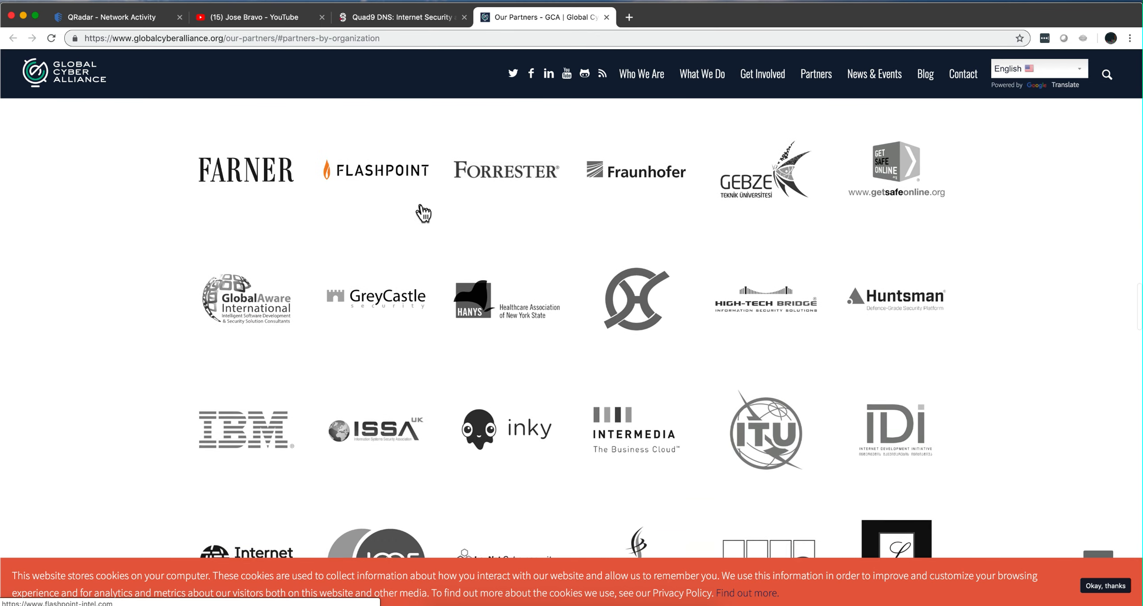
scroll(422, 213, "down", 12)
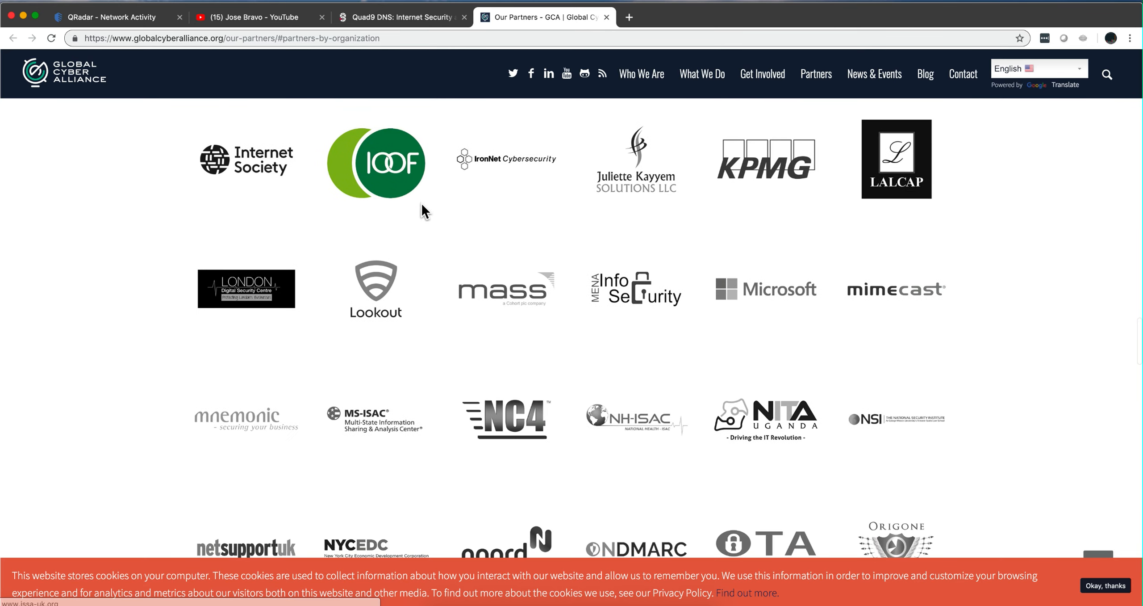
scroll(422, 213, "down", 13)
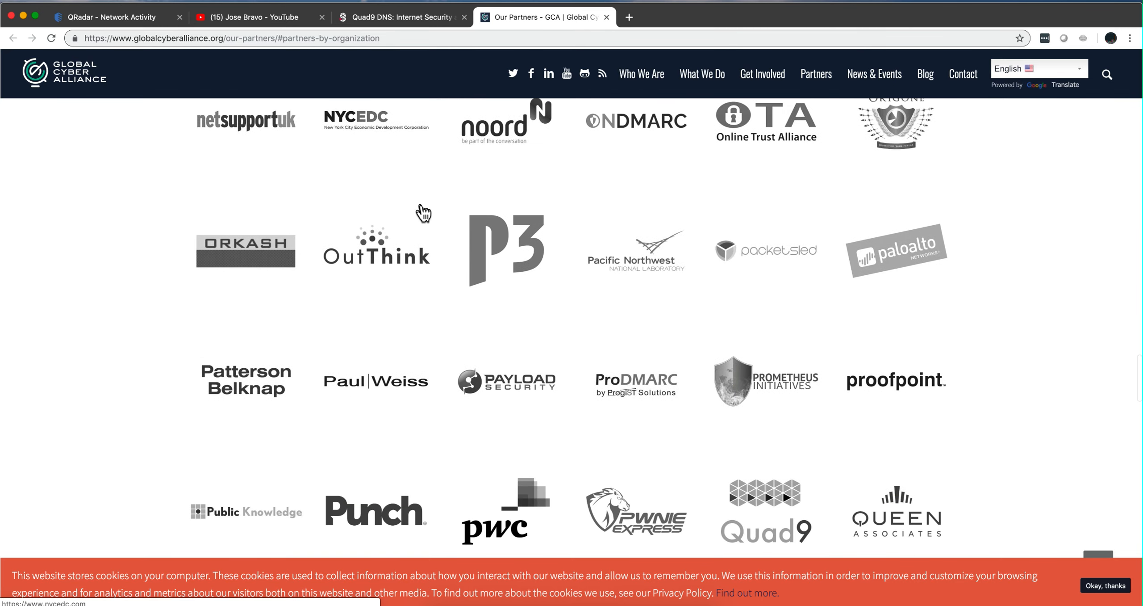
scroll(422, 212, "down", 13)
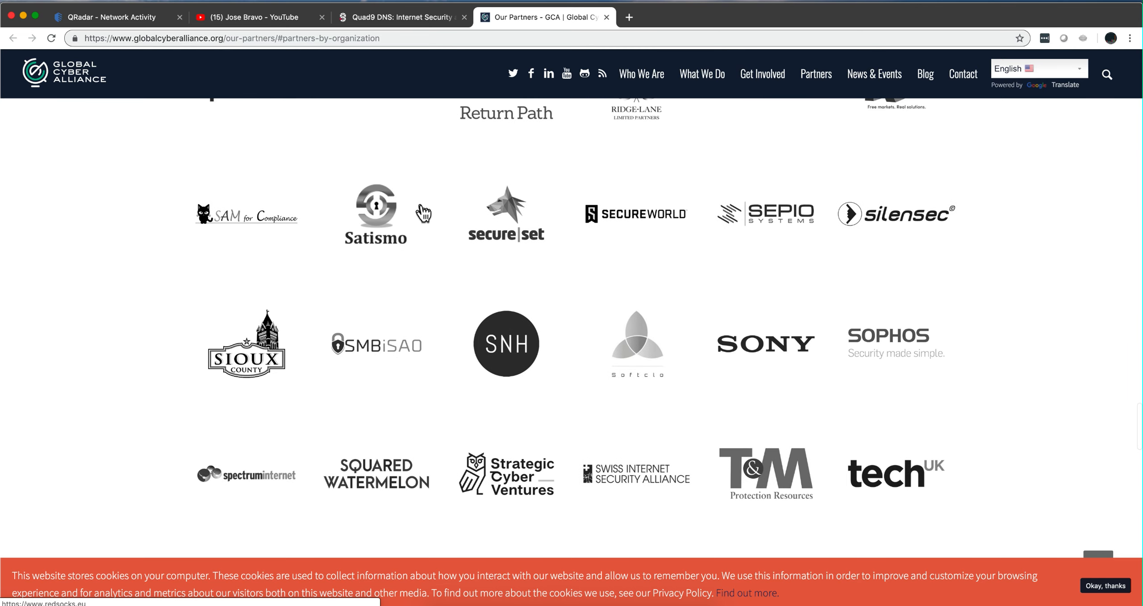
scroll(423, 212, "down", 3)
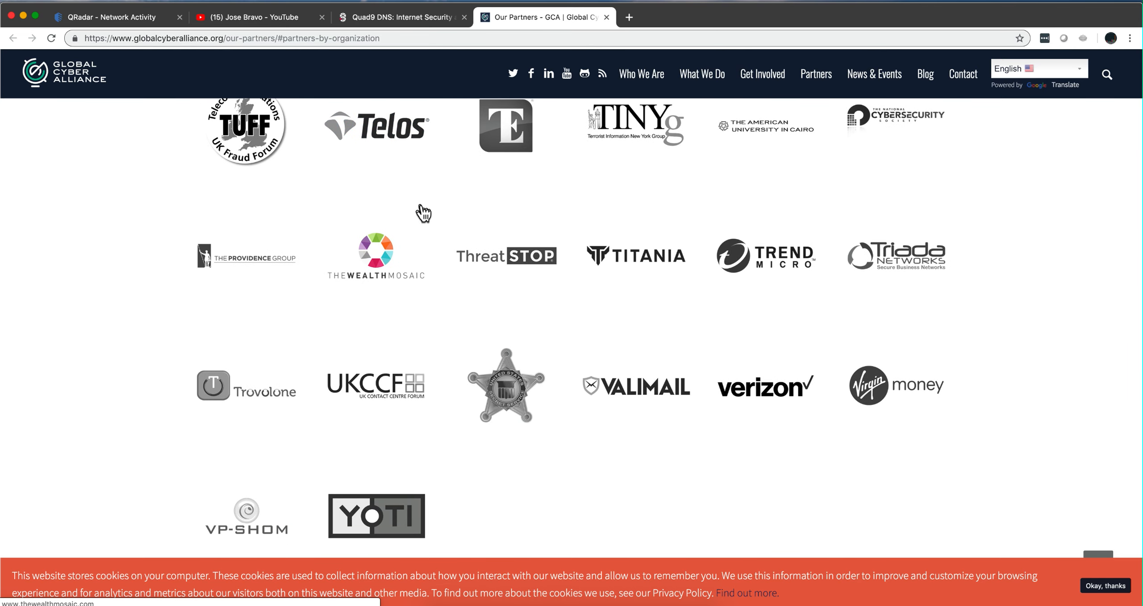
scroll(423, 213, "up", 2)
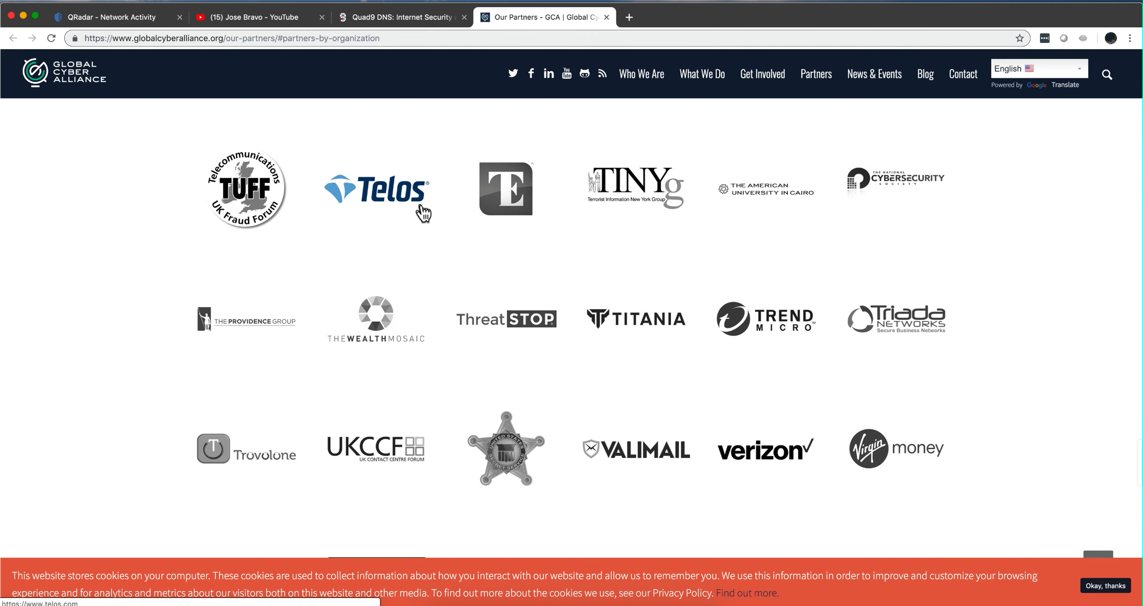
scroll(423, 212, "up", 2)
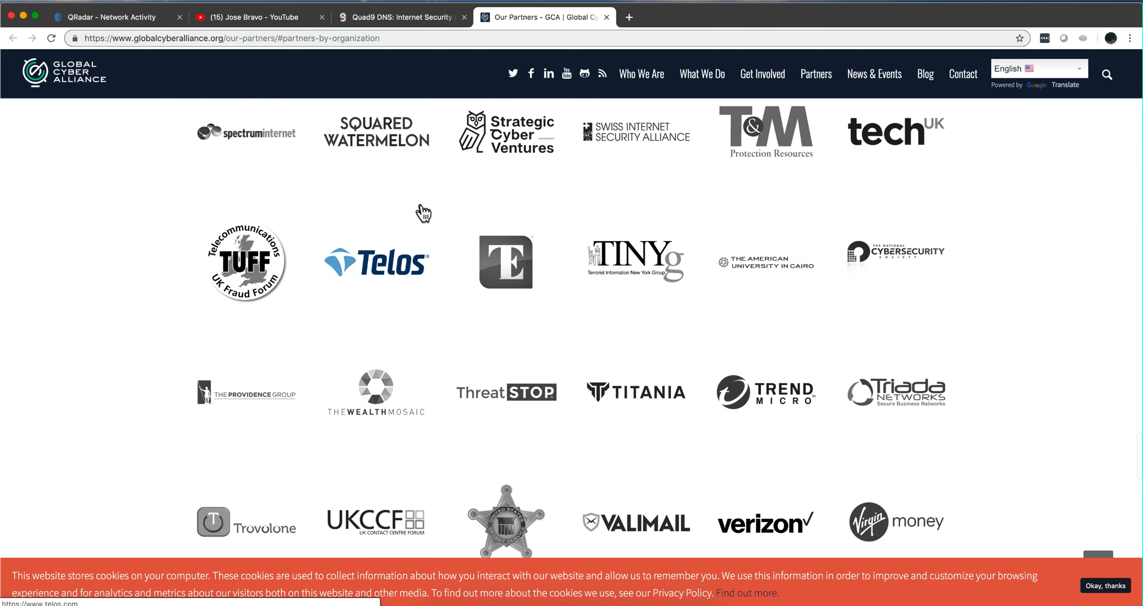
scroll(423, 213, "up", 1)
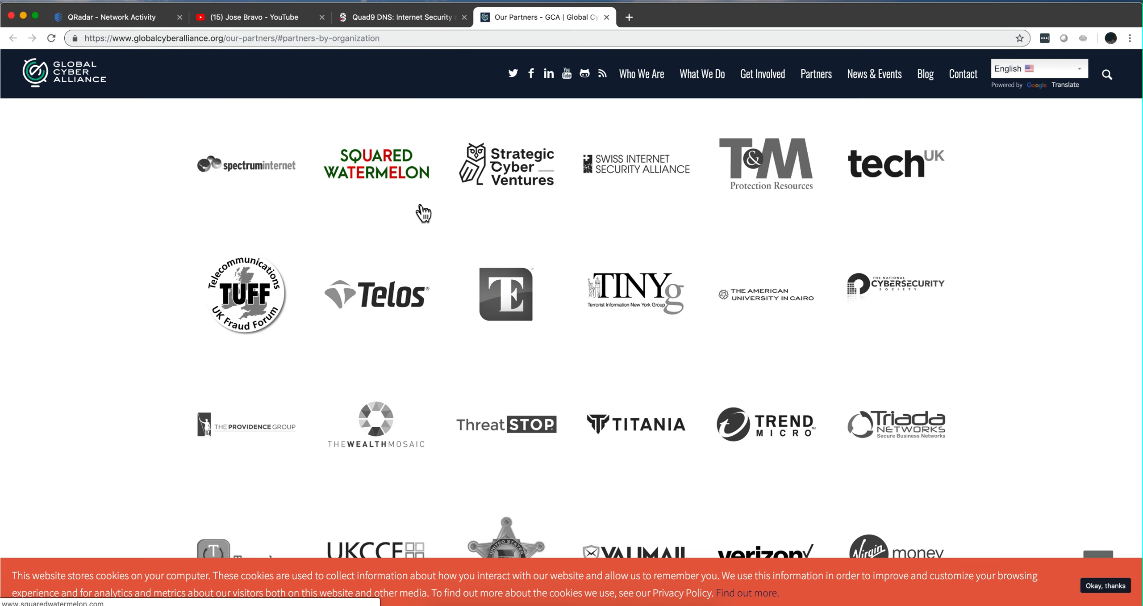
scroll(423, 214, "up", 15)
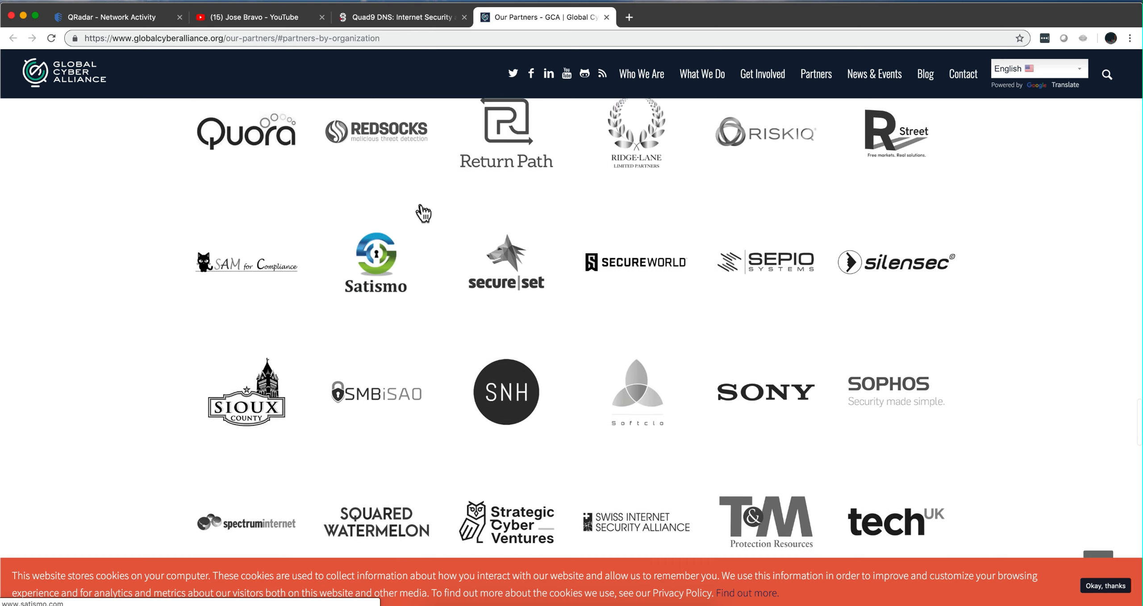
scroll(424, 214, "up", 12)
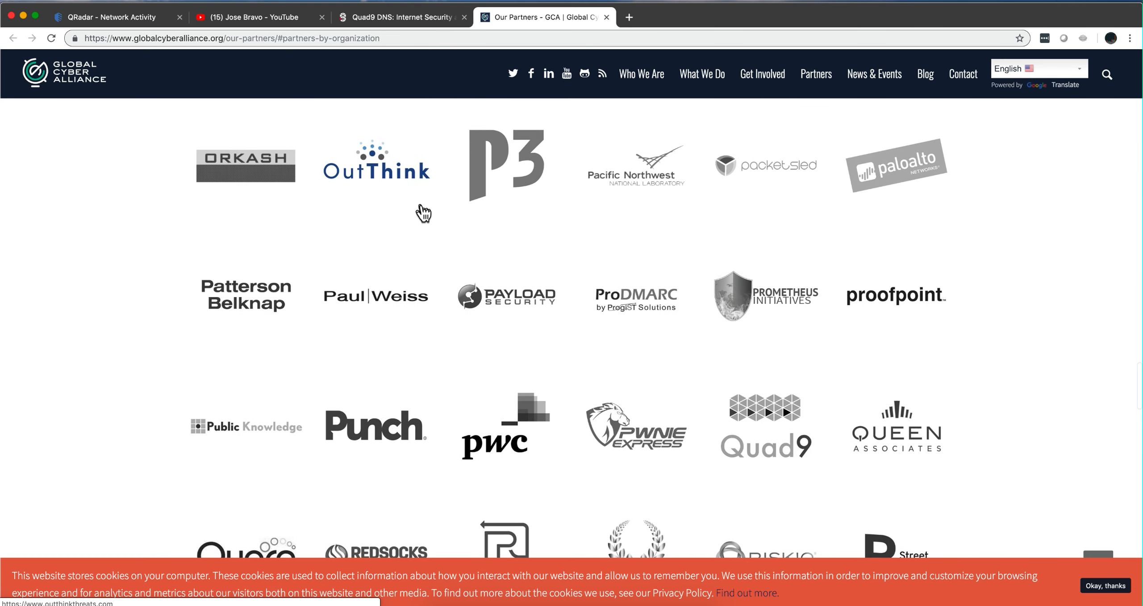
scroll(424, 213, "up", 6)
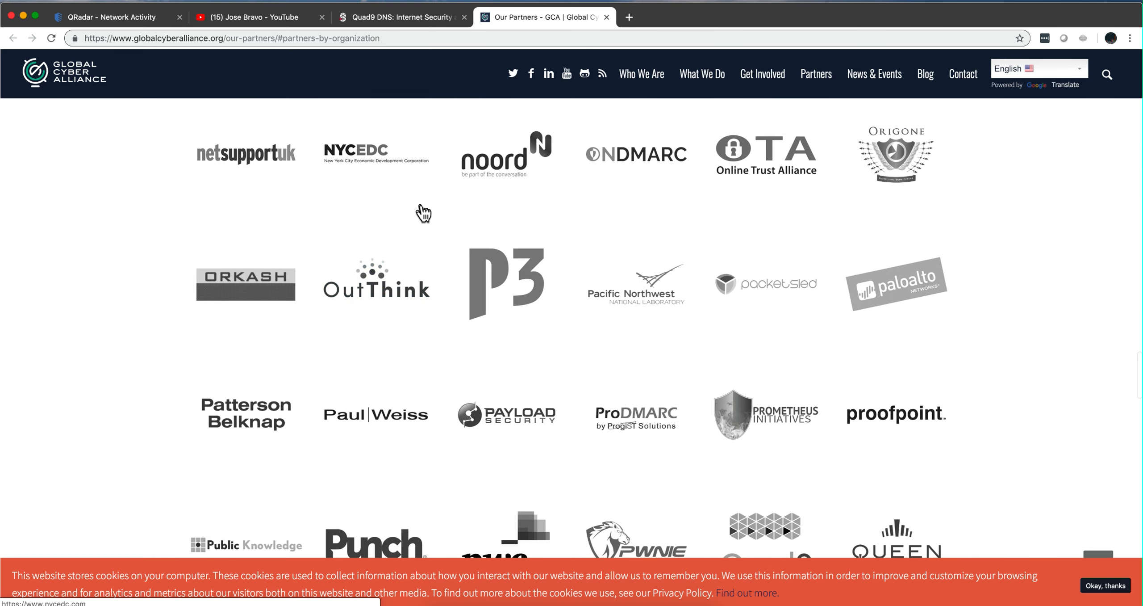
scroll(423, 213, "up", 18)
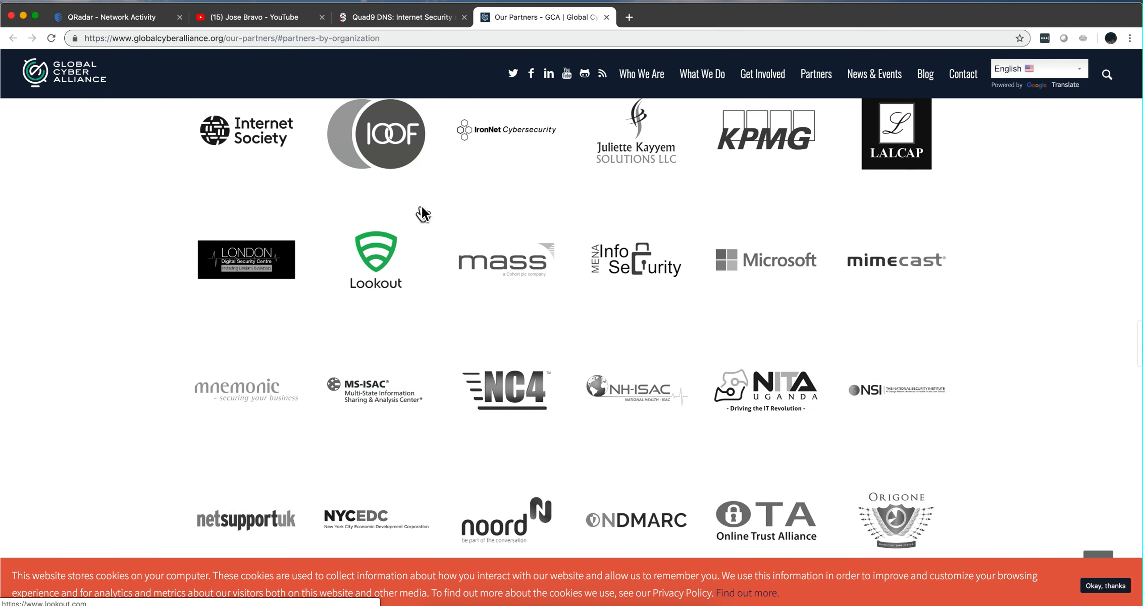
scroll(423, 213, "up", 11)
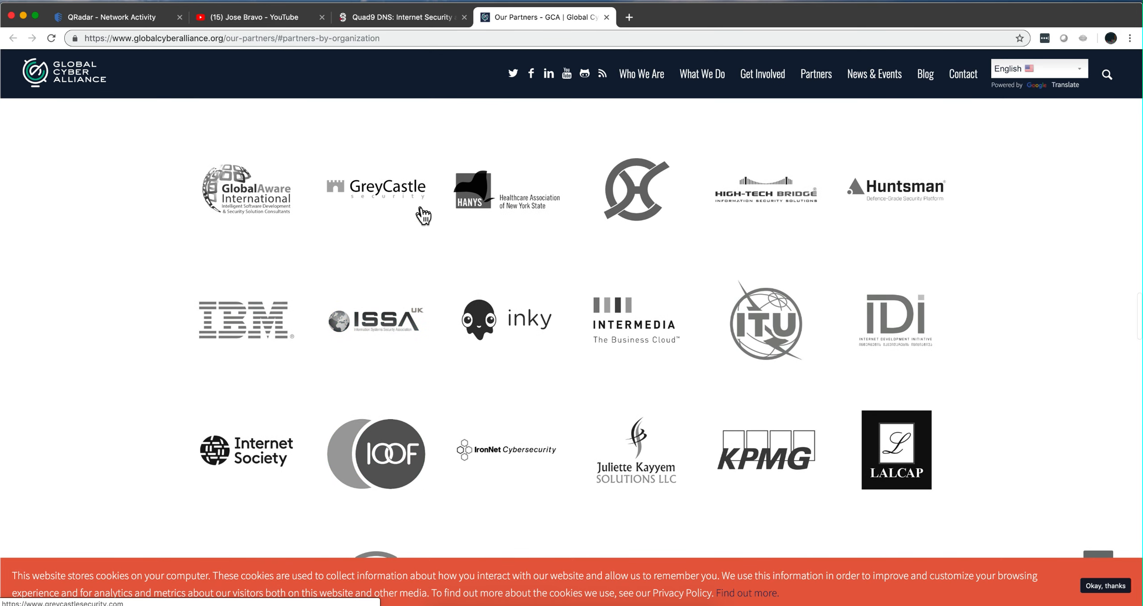
scroll(424, 214, "up", 1)
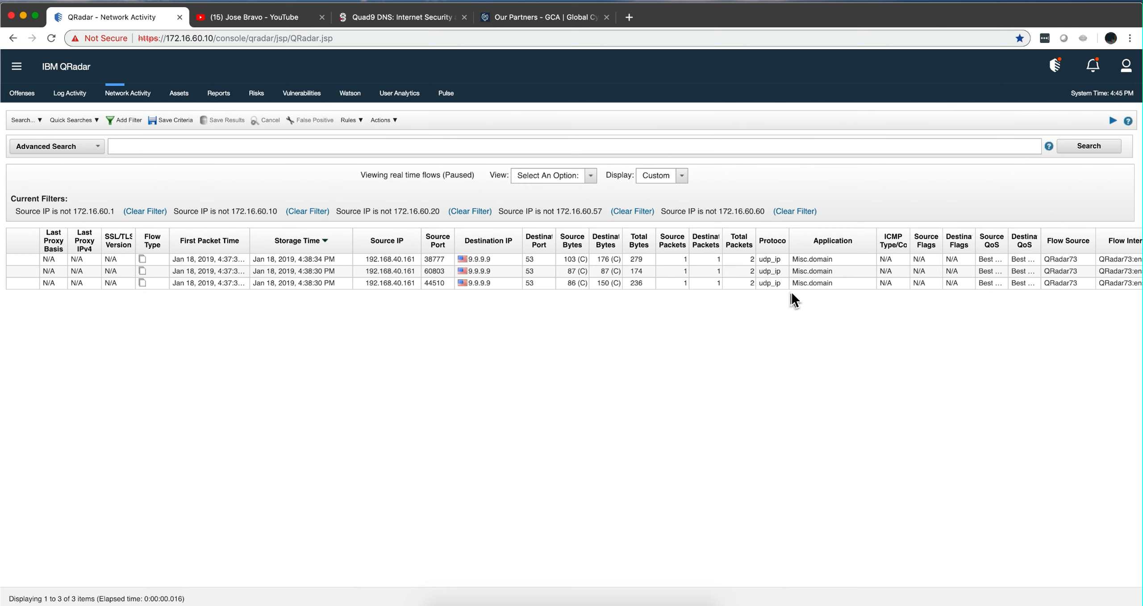
In QRadar, open the flow with source port 44510, examine its source and destination payloads, and return to the flow list
double_click(294, 284)
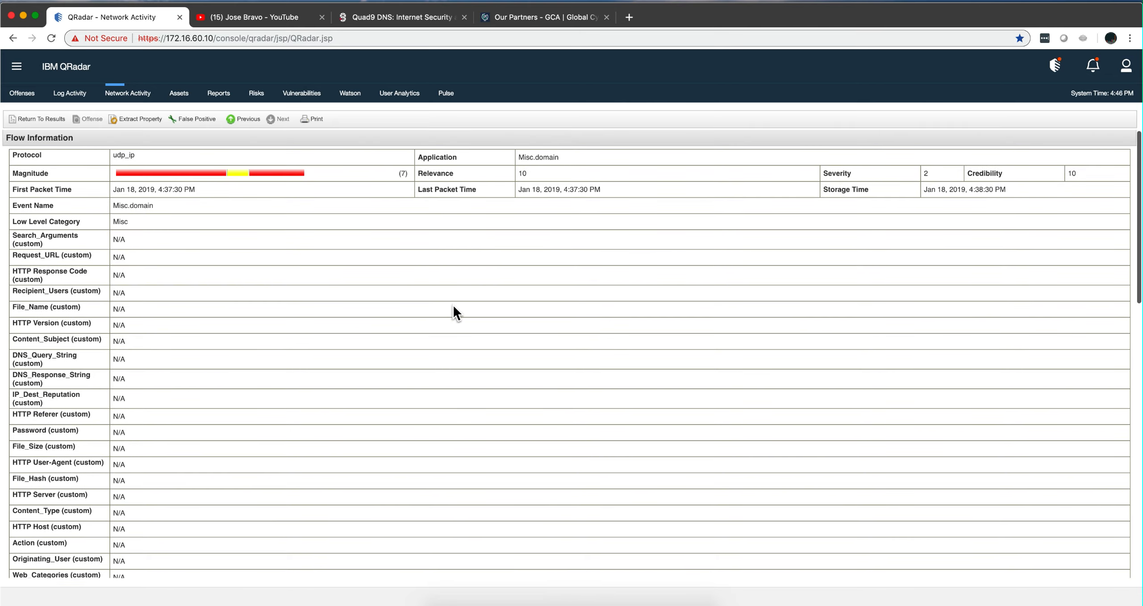
scroll(453, 305, "down", 15)
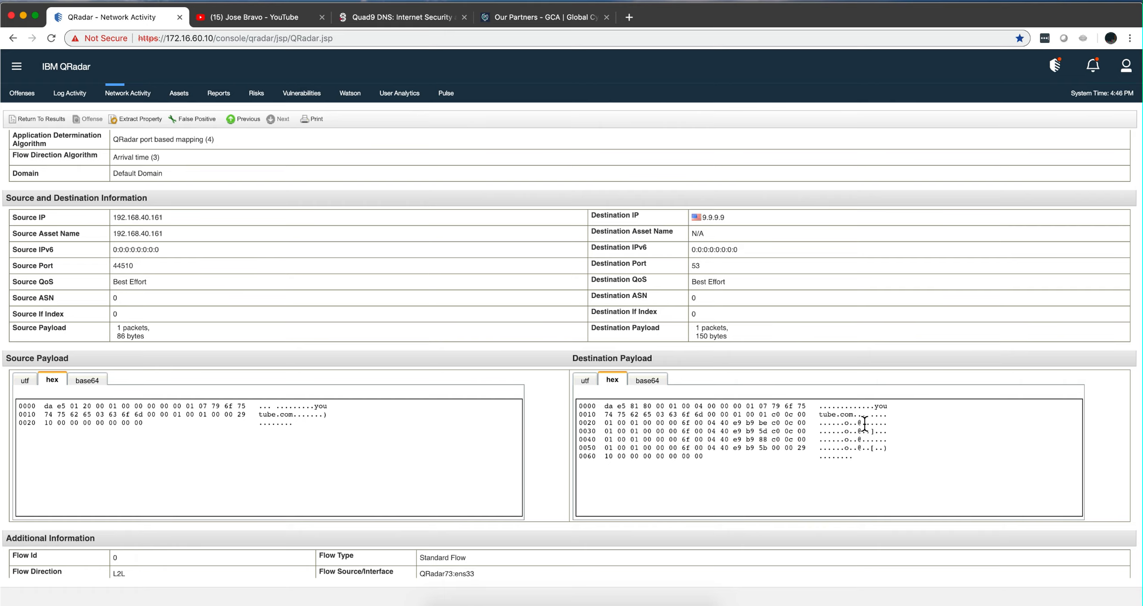
scroll(478, 387, "up", 10)
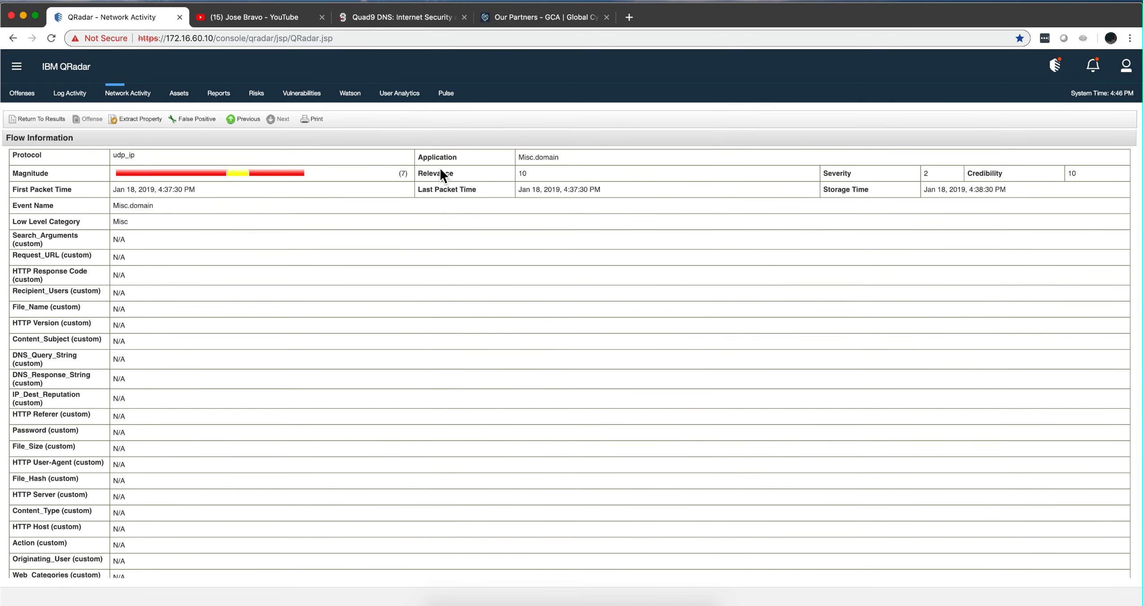
left_click(42, 117)
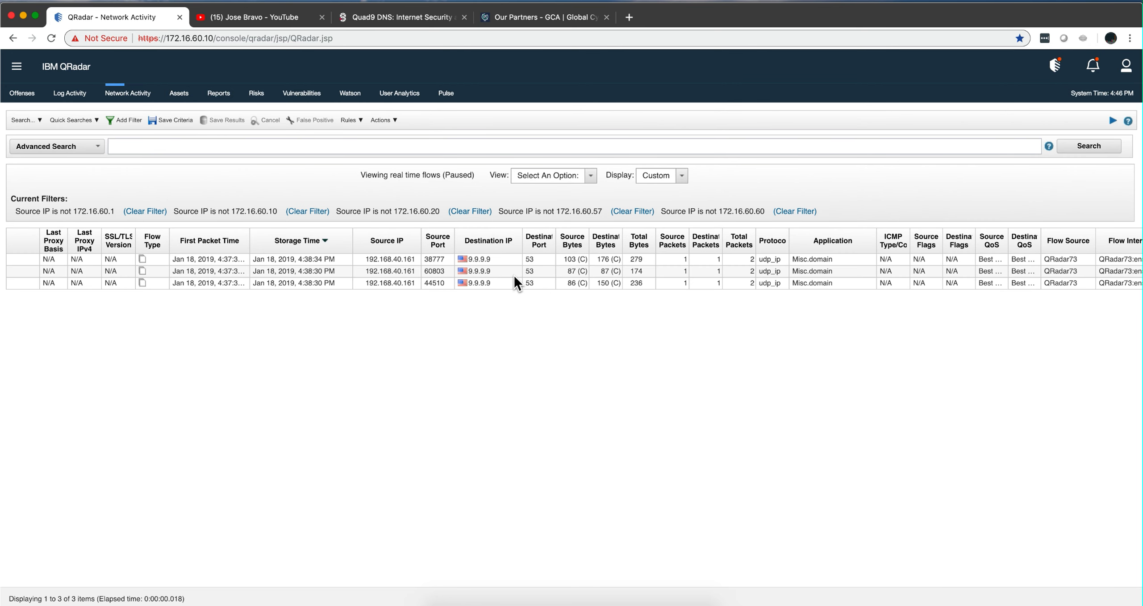
Open the details of the flow with source port 60803 and examine its source and destination payloads
left_click(491, 269)
double_click(491, 269)
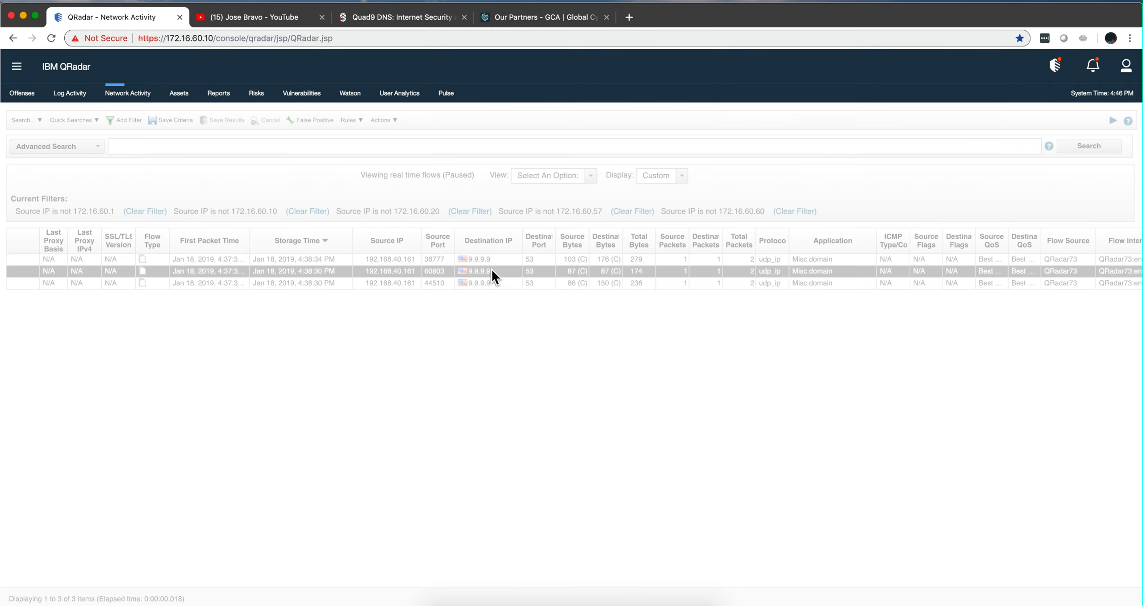
scroll(490, 291, "down", 10)
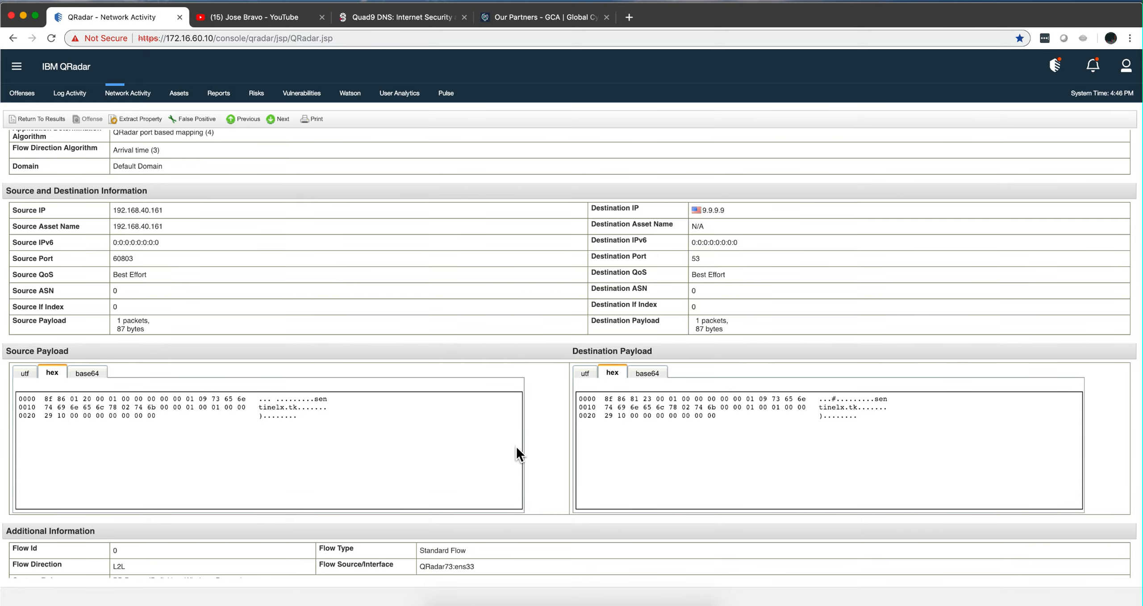
scroll(517, 448, "up", 3)
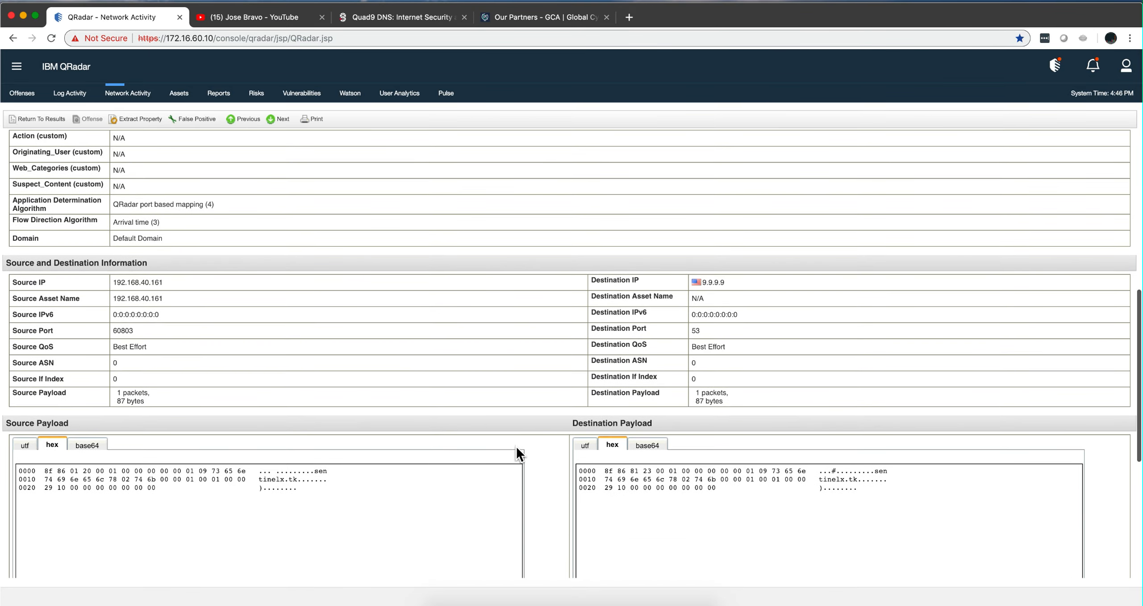
scroll(516, 447, "up", 6)
scroll(517, 447, "down", 3)
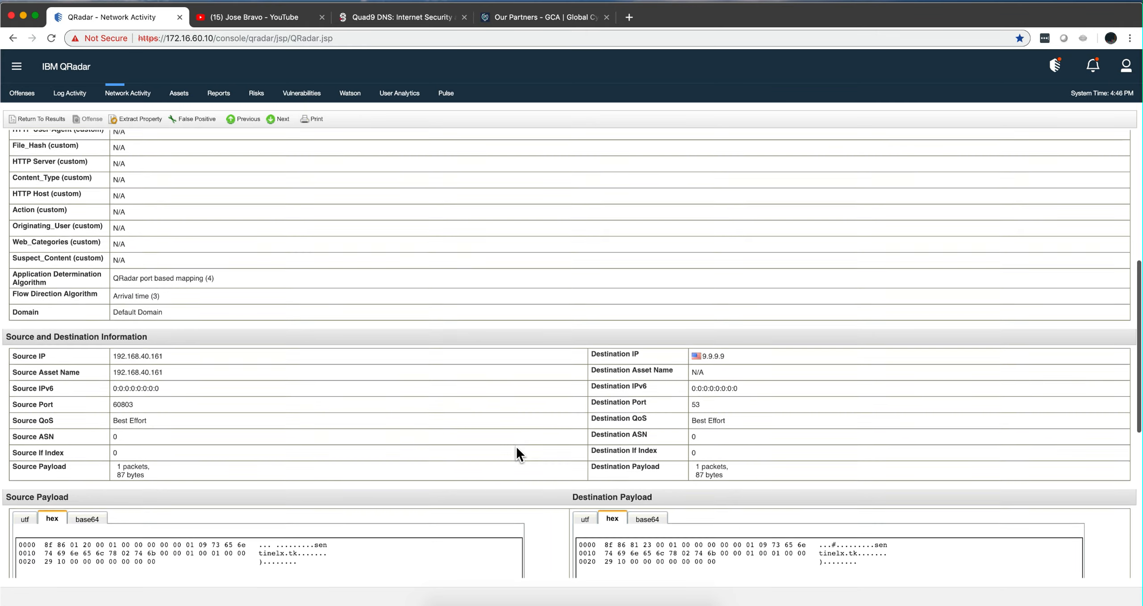
scroll(516, 447, "down", 5)
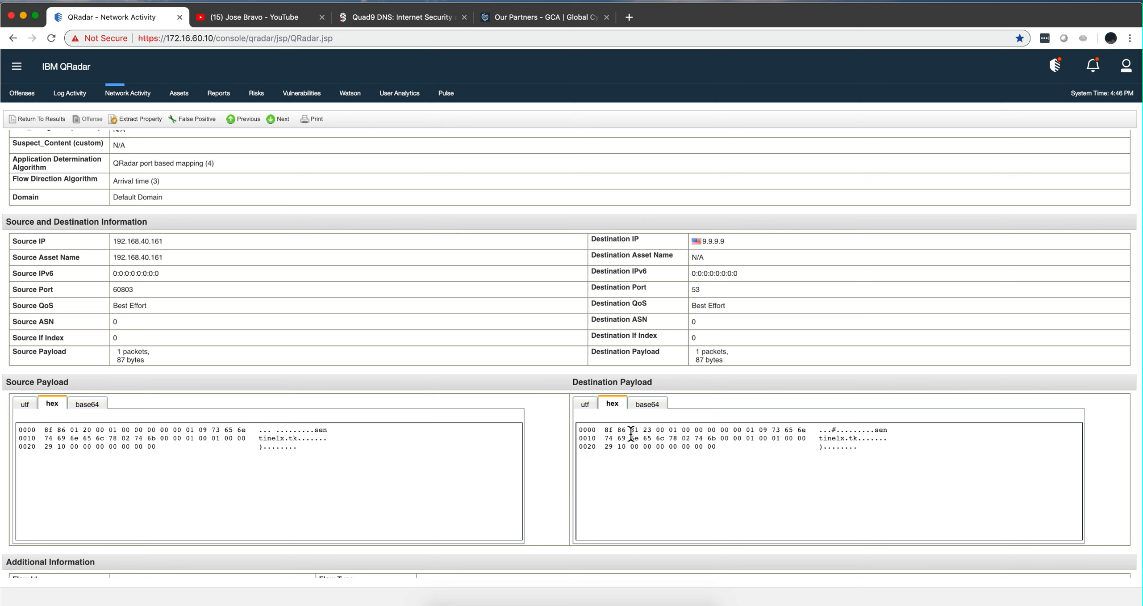
Highlight the DNS flag bytes 81 23 in the destination payload and return to the flow list
left_click_drag(631, 433, 651, 433)
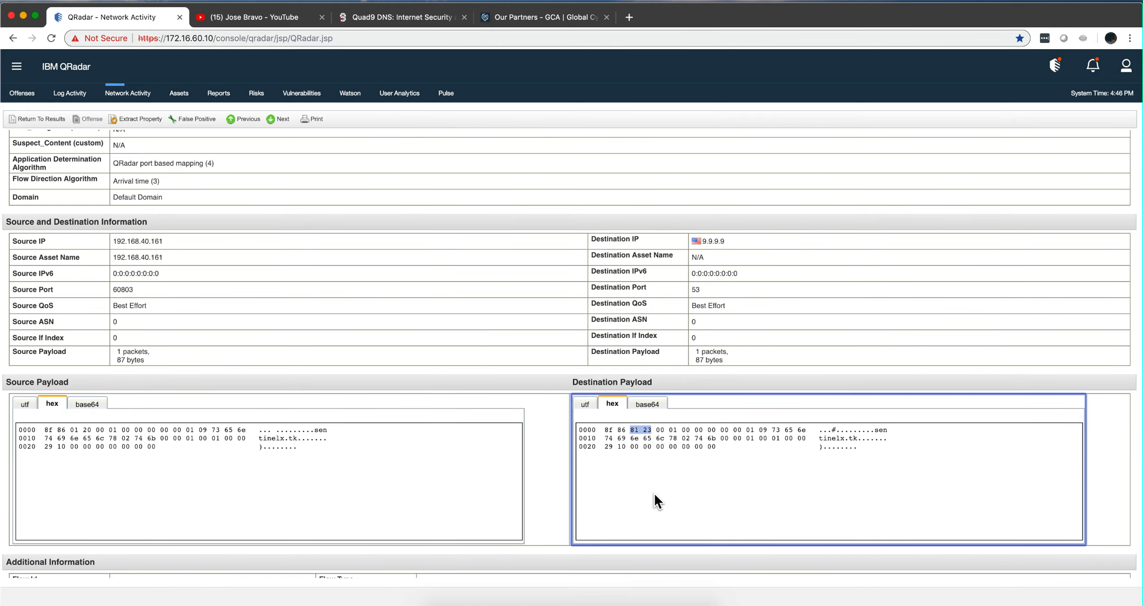
scroll(659, 491, "up", 10)
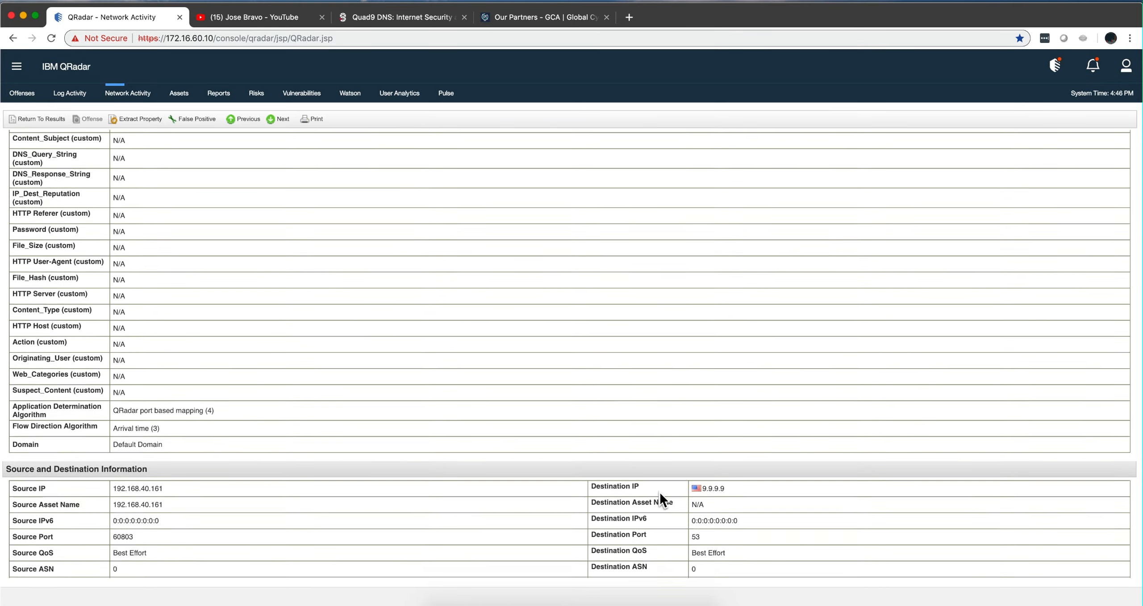
scroll(660, 493, "up", 8)
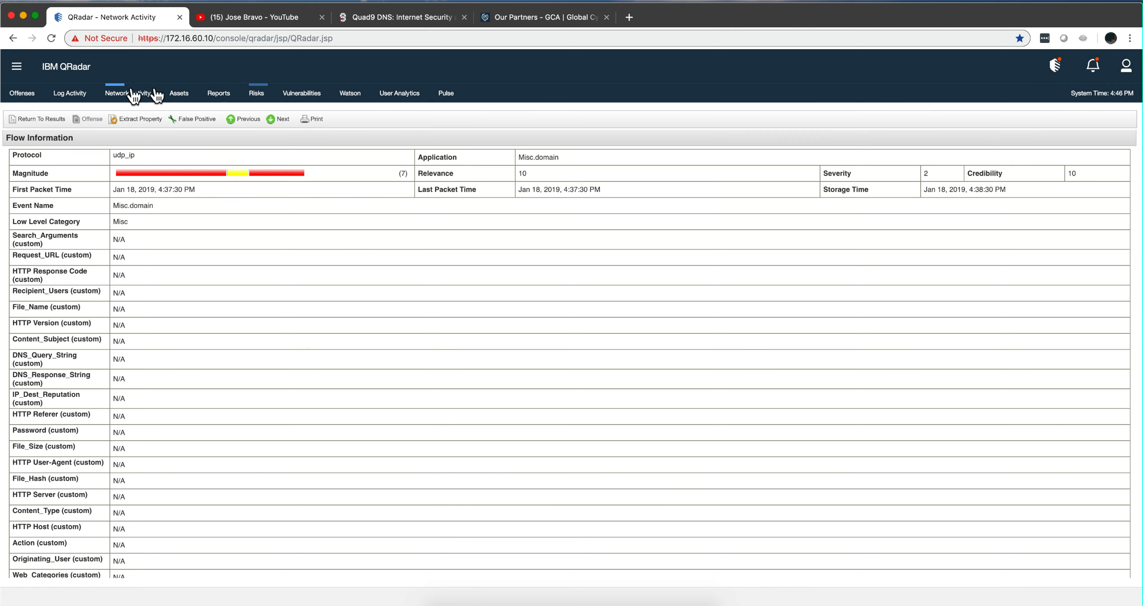
left_click(50, 118)
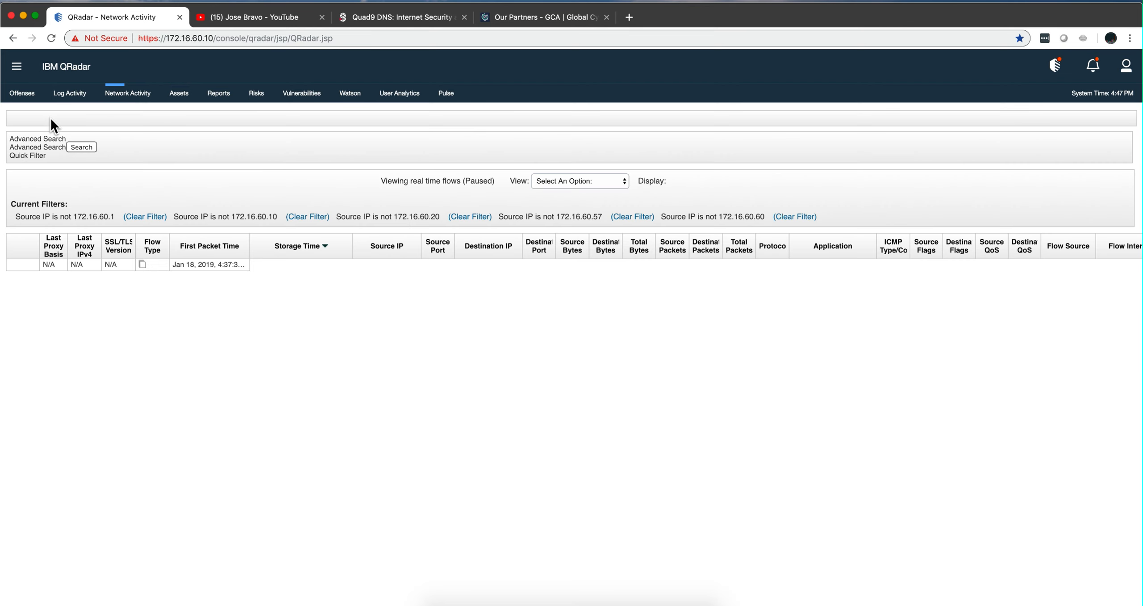
Open the flow with source port 38777 and highlight the DNS flag bytes 81 a3 in its destination payload
double_click(400, 257)
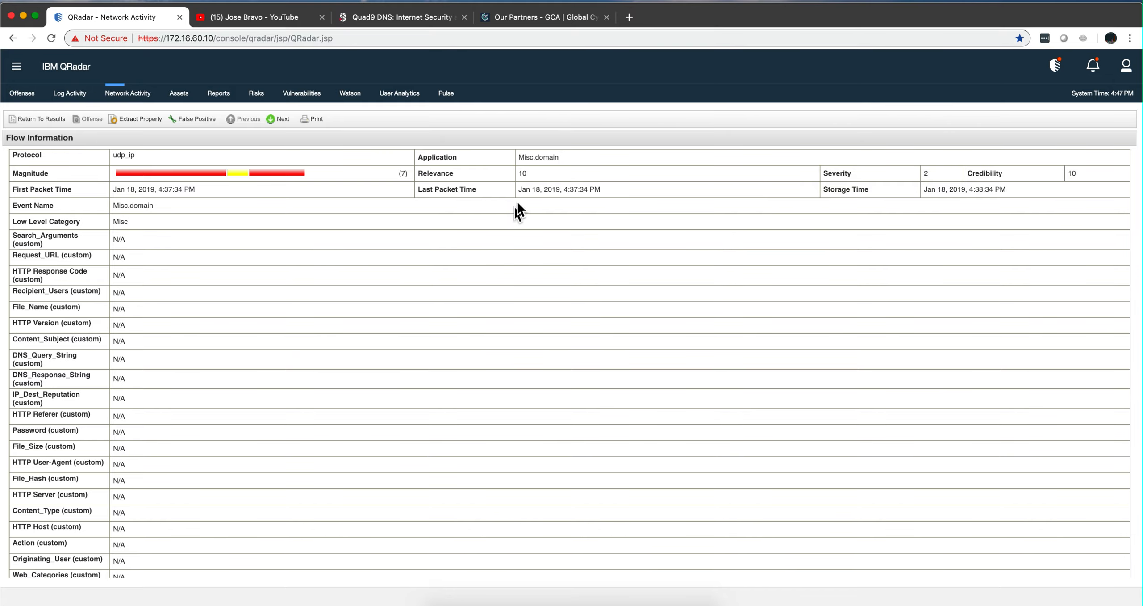
scroll(527, 208, "down", 10)
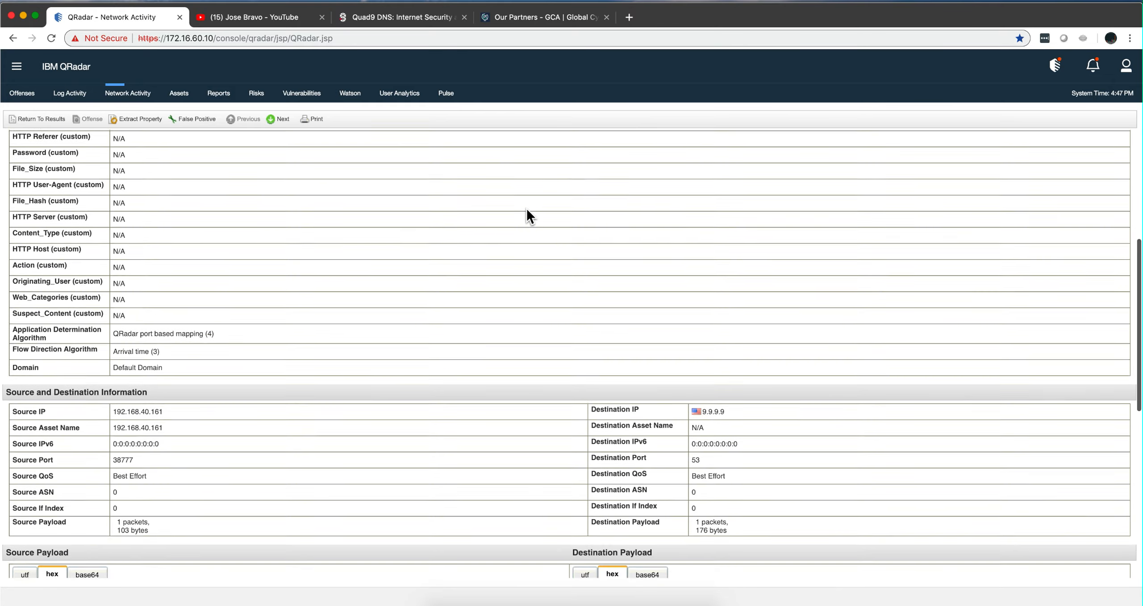
scroll(527, 208, "down", 3)
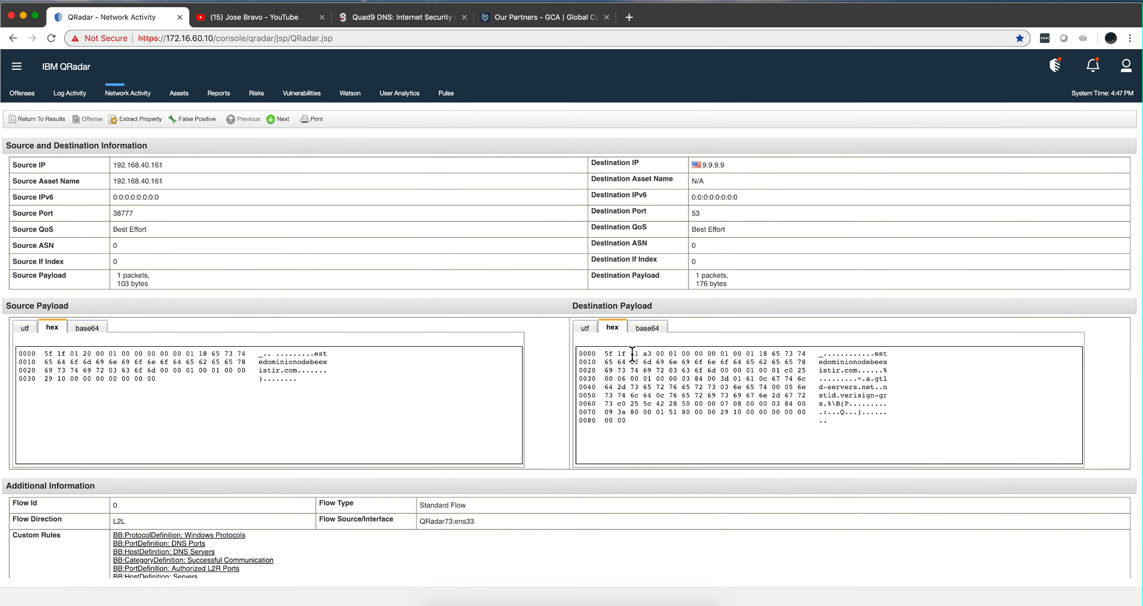
left_click_drag(629, 353, 657, 354)
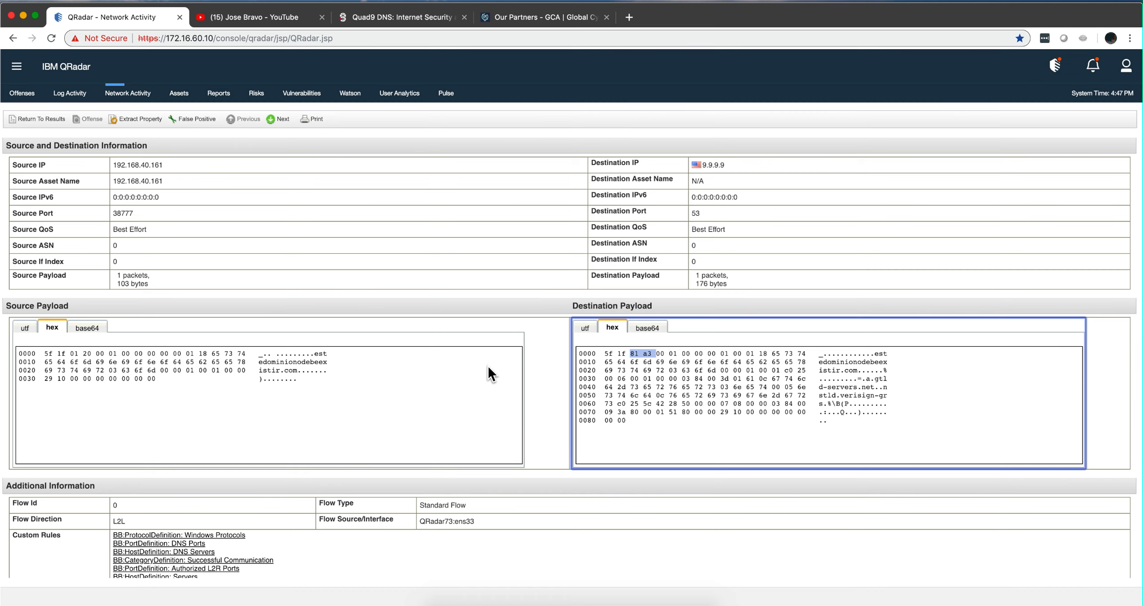
scroll(487, 366, "up", 15)
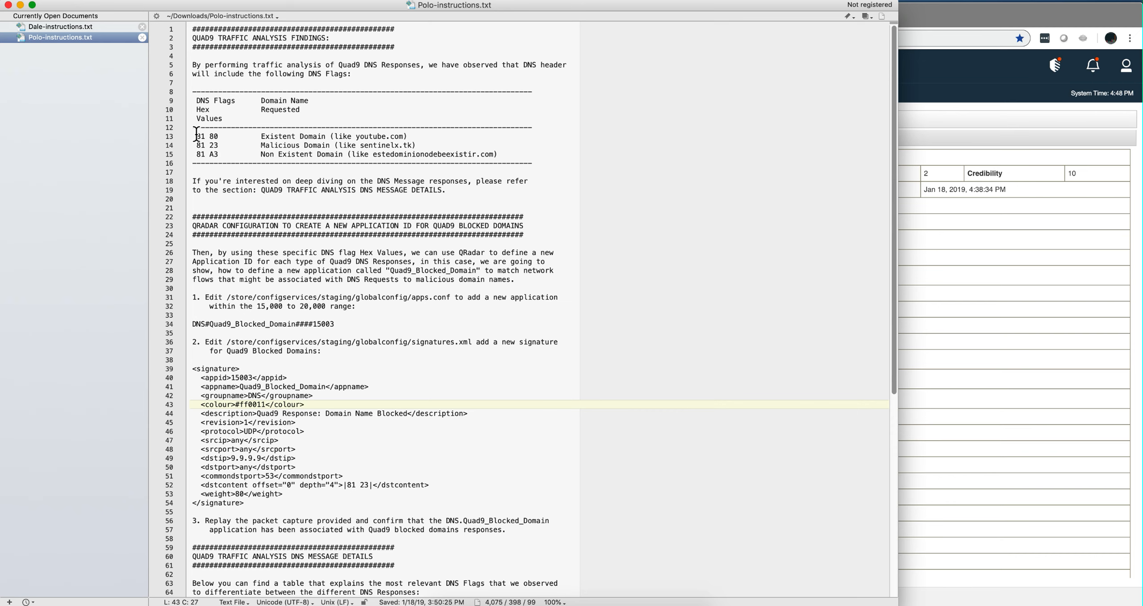
In Polo-instructions.txt, highlight the DNS flag values 81 80 for existent domains and 81 23 for malicious domains
left_click_drag(197, 135, 227, 136)
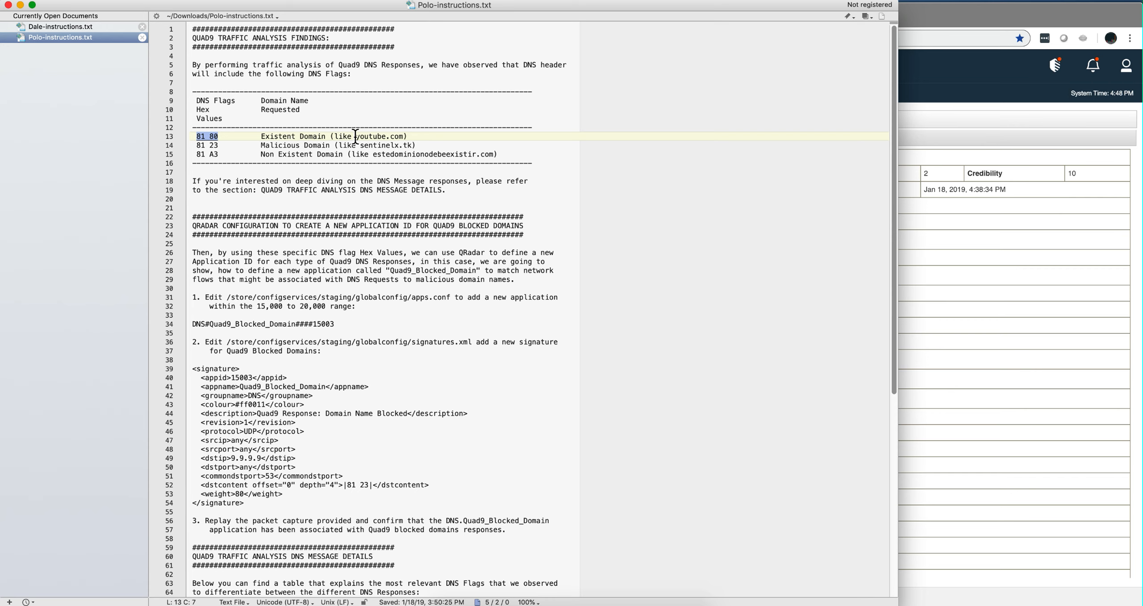
left_click_drag(415, 145, 360, 146)
left_click(218, 145)
left_click_drag(217, 145, 197, 145)
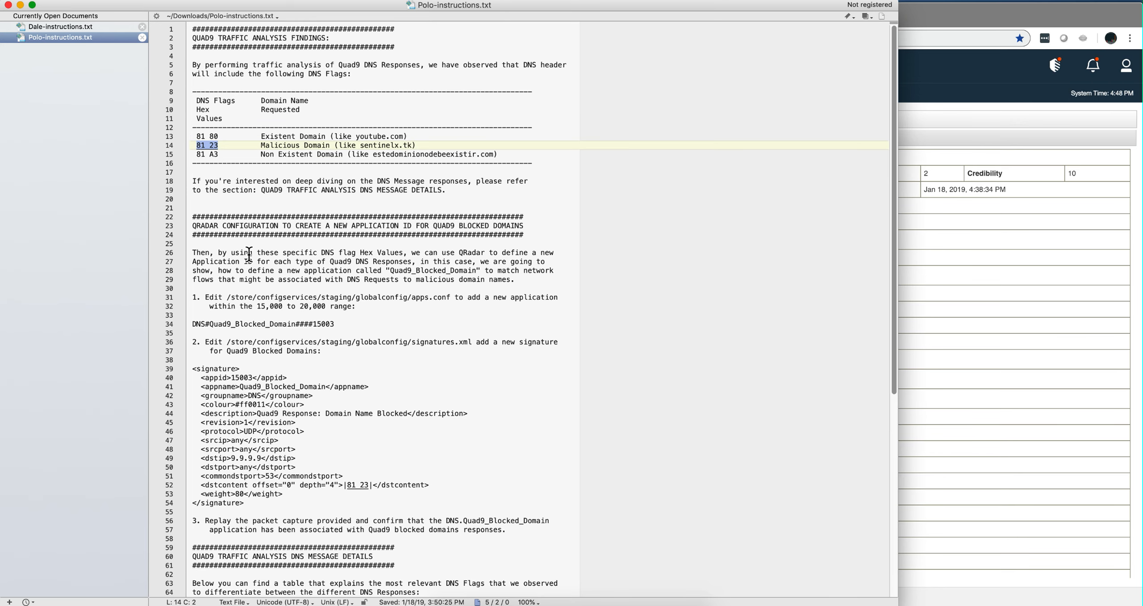
In Polo-instructions.txt, highlight the apps.conf file name and copy the application entry DNS#Quad9_Blocked_Domain####15003
scroll(249, 254, "down", 3)
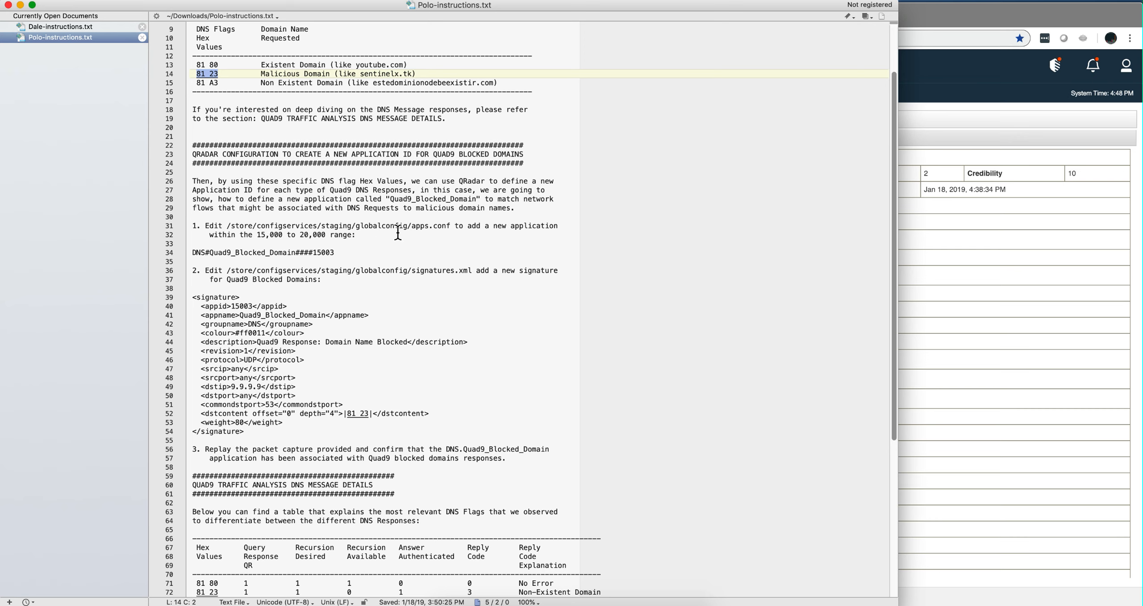
left_click_drag(411, 226, 451, 227)
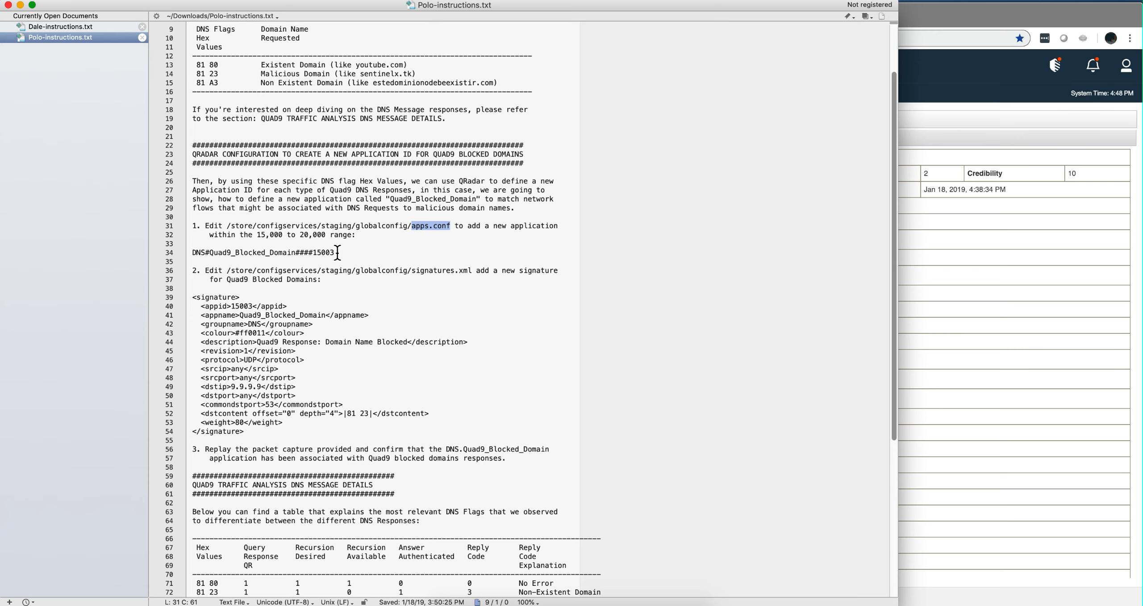
left_click_drag(334, 252, 199, 247)
key("super+c")
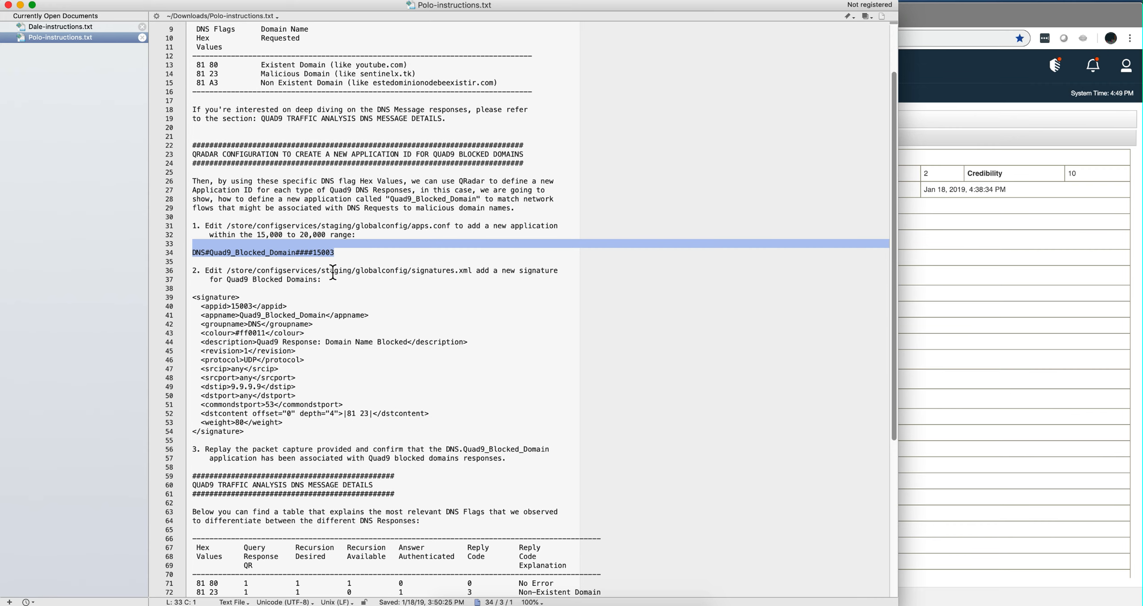
Highlight part of the signatures.xml folder path in instruction 2 and the bytes 81 23 in the signature's dstcontent line
left_click(324, 293)
scroll(324, 292, "down", 3)
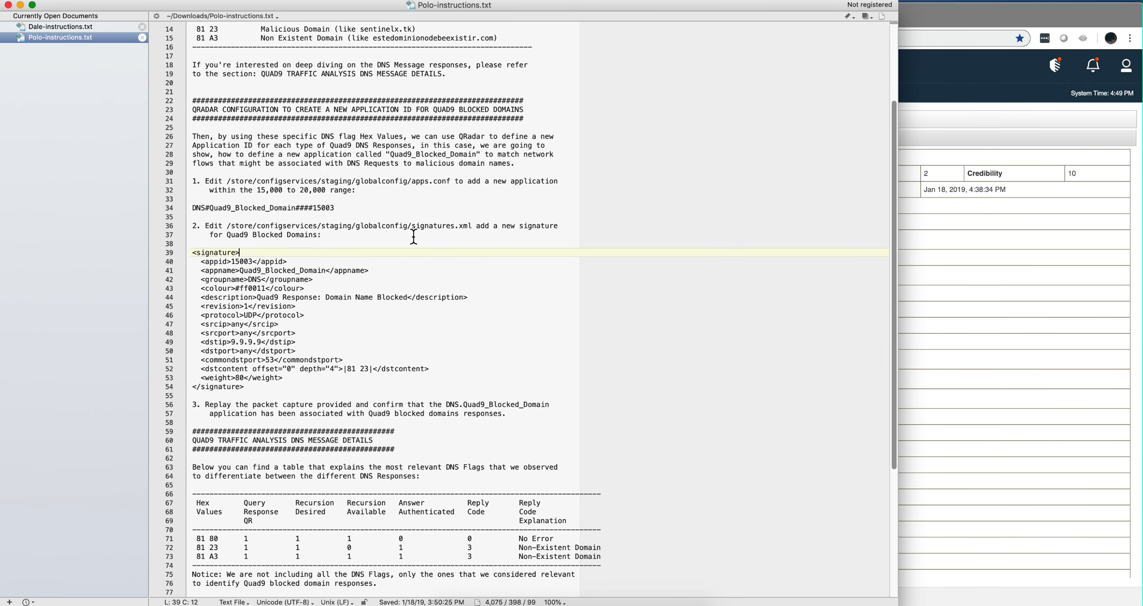
left_click_drag(399, 225, 300, 225)
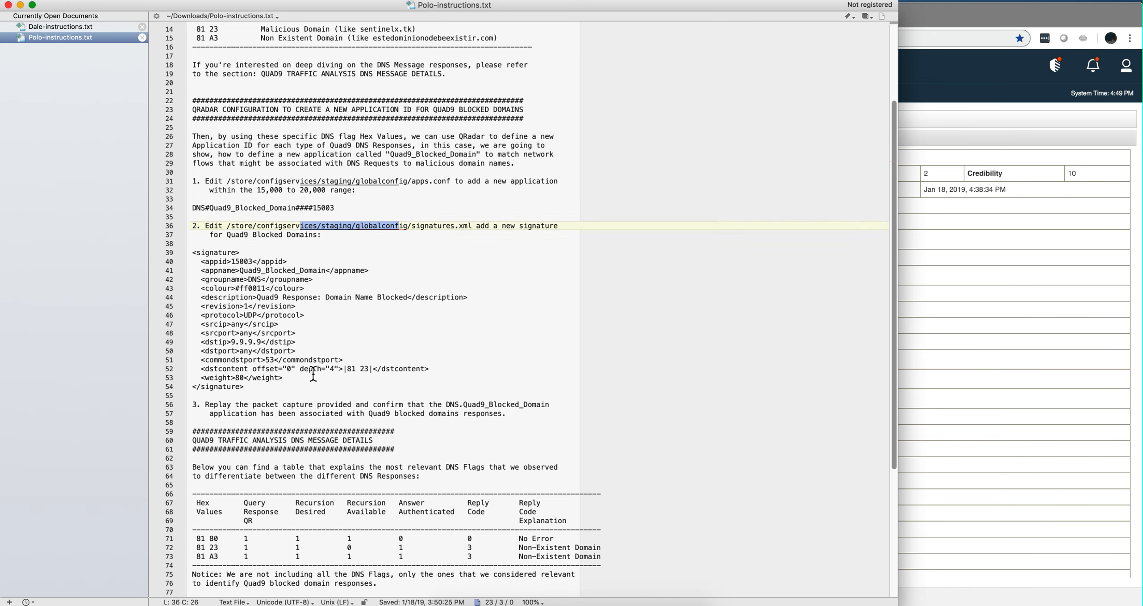
left_click_drag(347, 369, 367, 369)
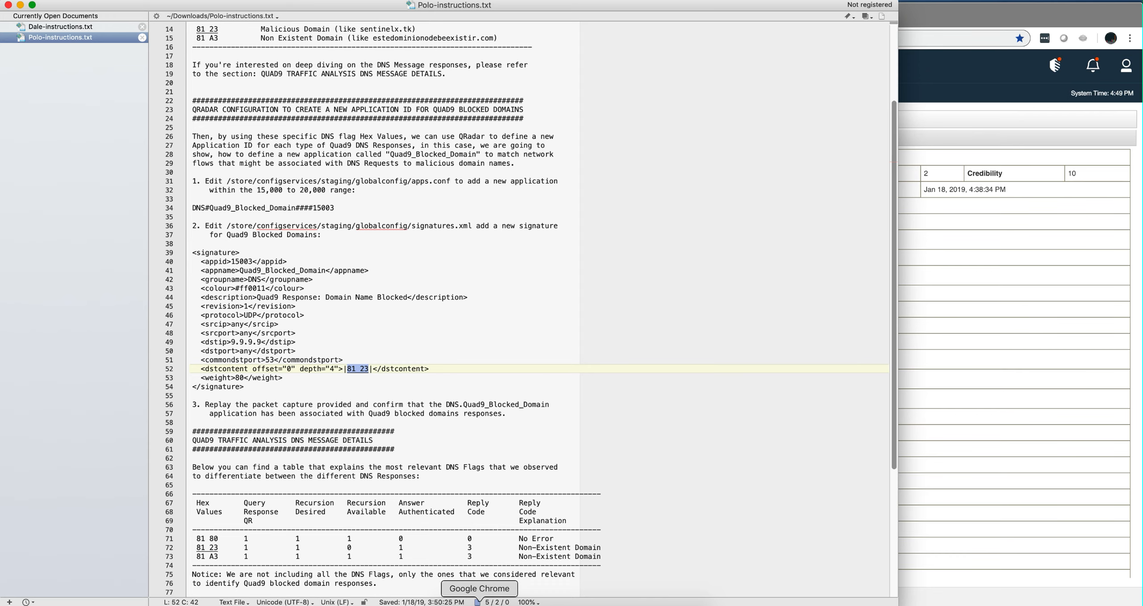
Switch to the QRadar73 Terminal session, open apps.conf in vi and insert a blank line at the start of the file
left_click(469, 601)
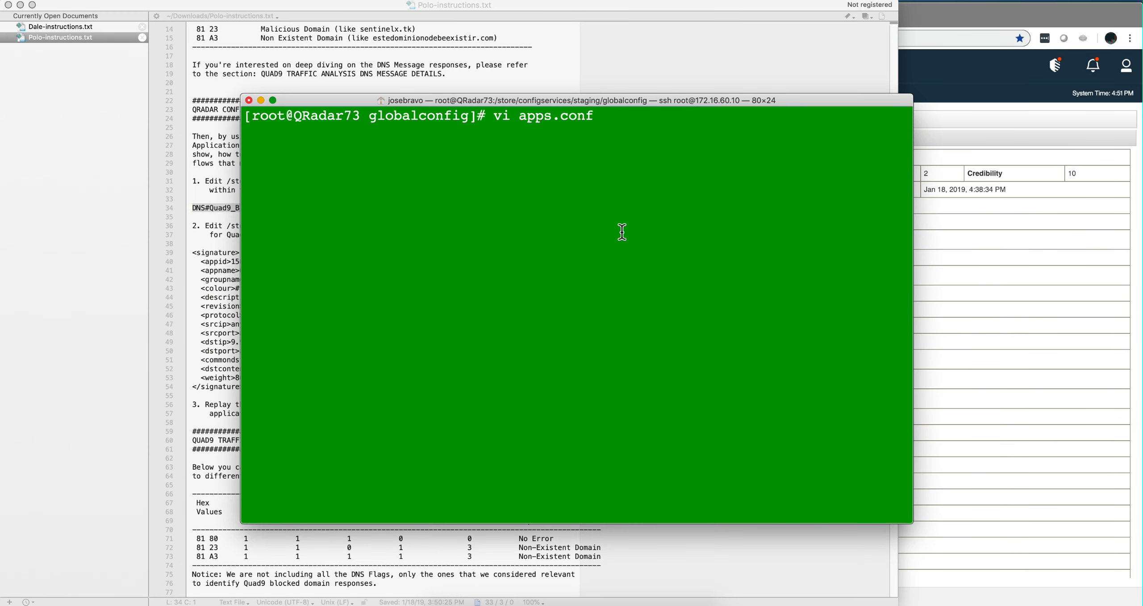
key("Return")
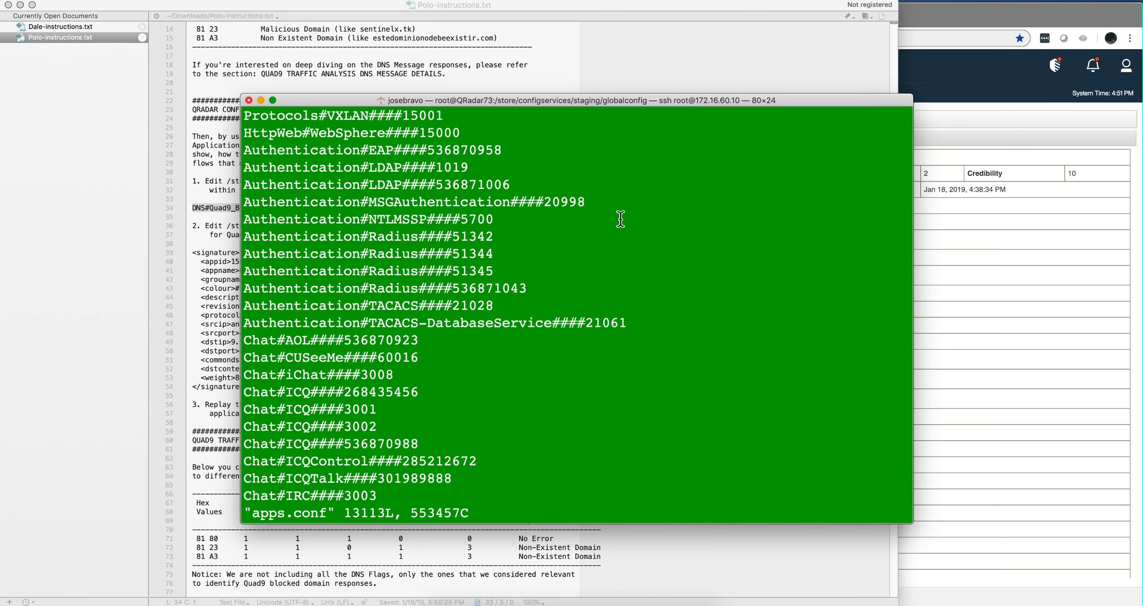
key("i")
key("Return")
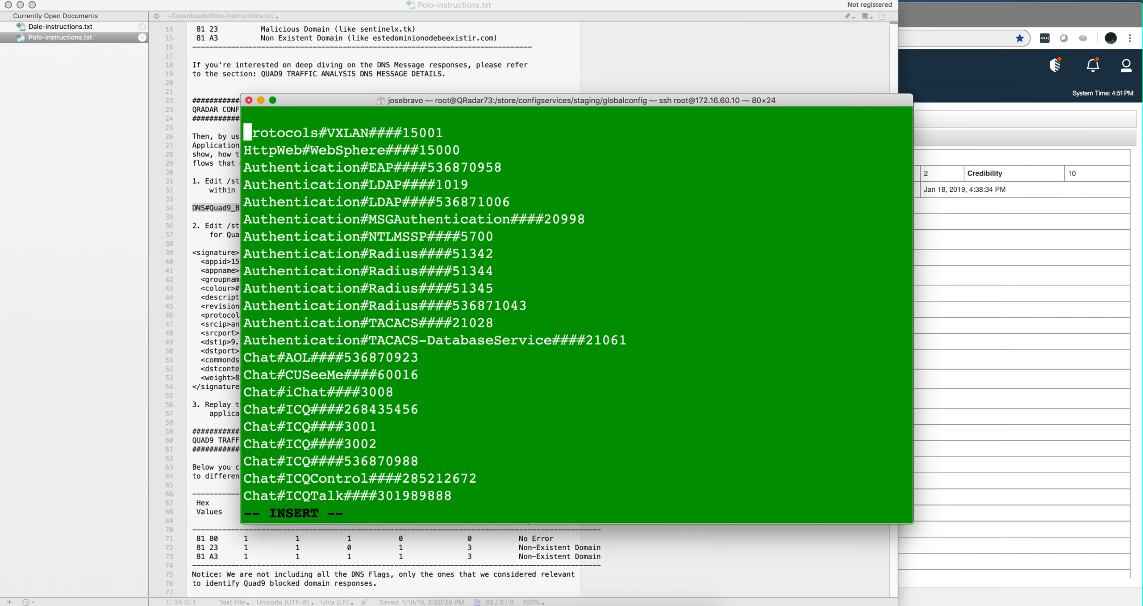
key("Up")
Add the entry DNS#Quad9_Blocked_Domain####15003 on the blank first line of apps.conf, saving the file and quitting vi
left_click(185, 234)
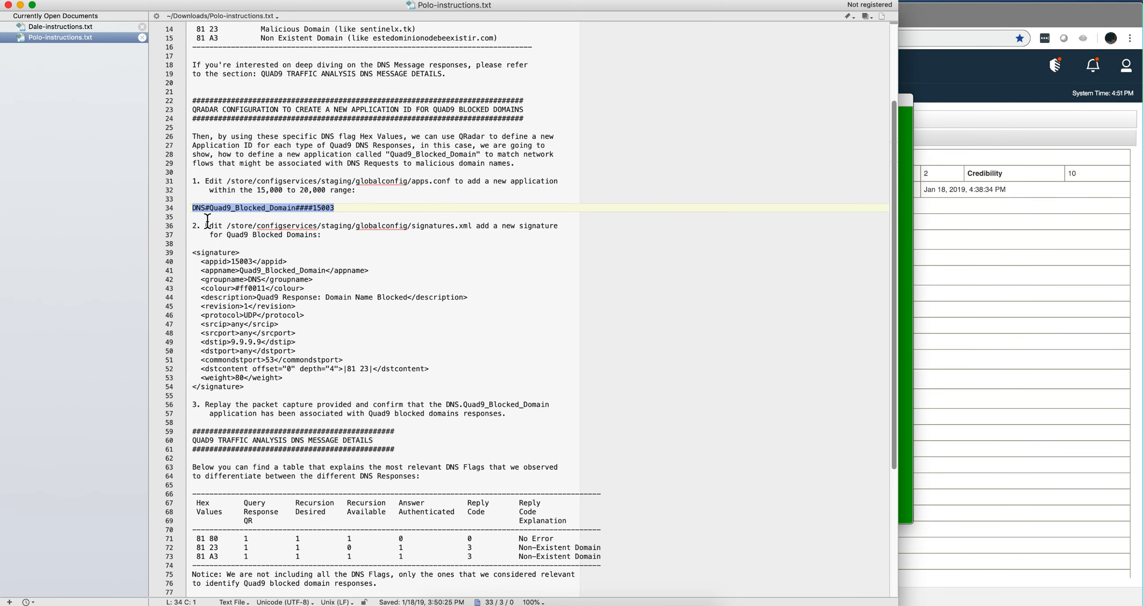
left_click(908, 260)
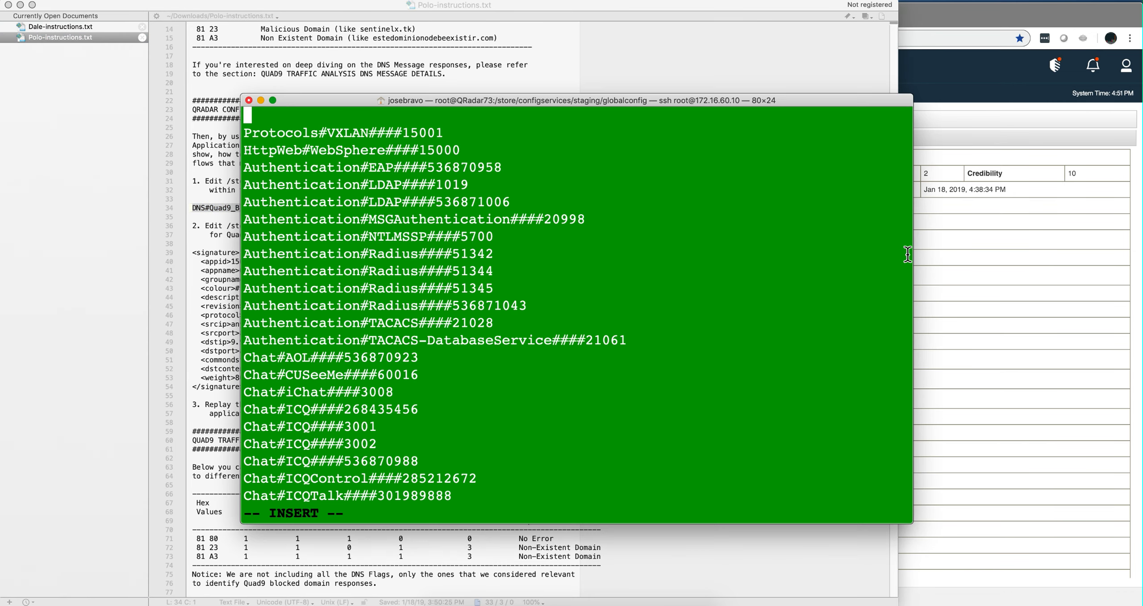
key("super+v")
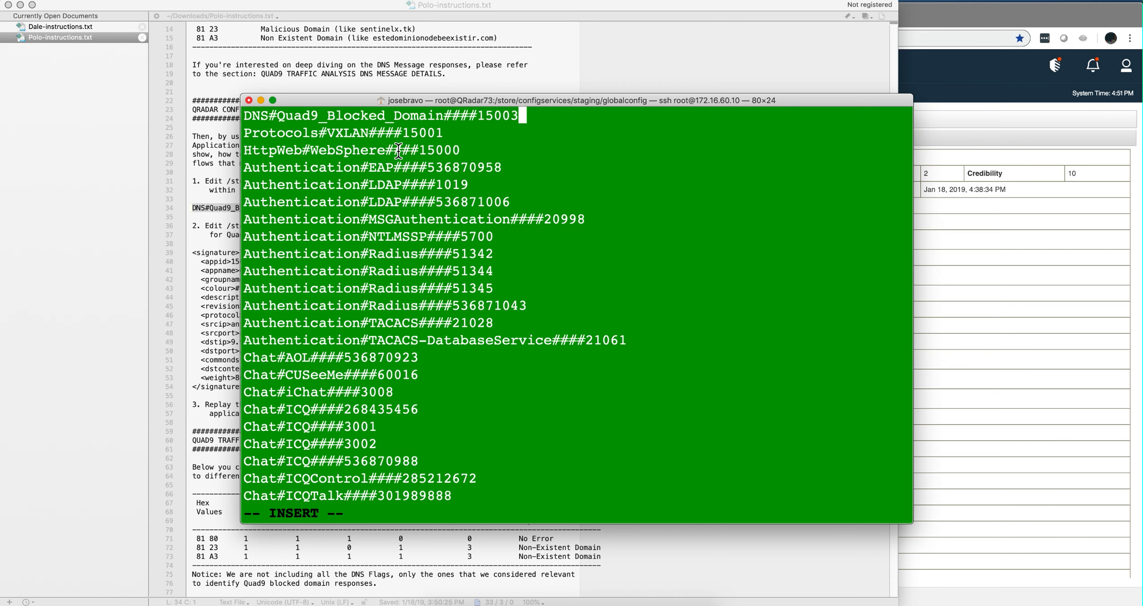
key("Escape")
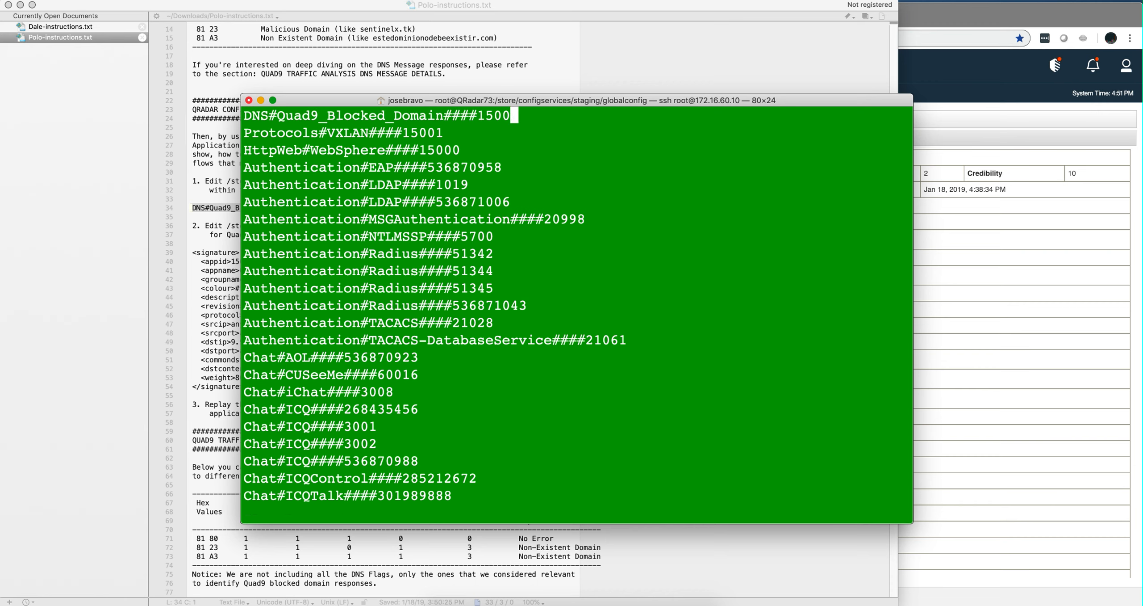
type(":wq")
key("Return")
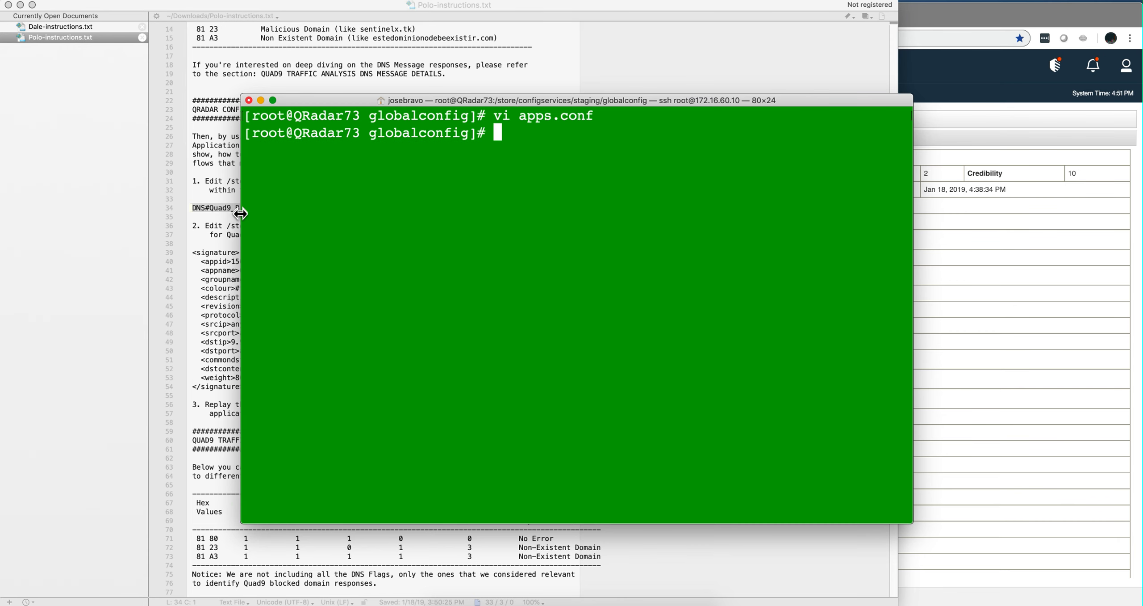
Copy the whole Quad9_Blocked_Domain signature block, from the opening to the closing signature tag, in Polo-instructions.txt
left_click(234, 230)
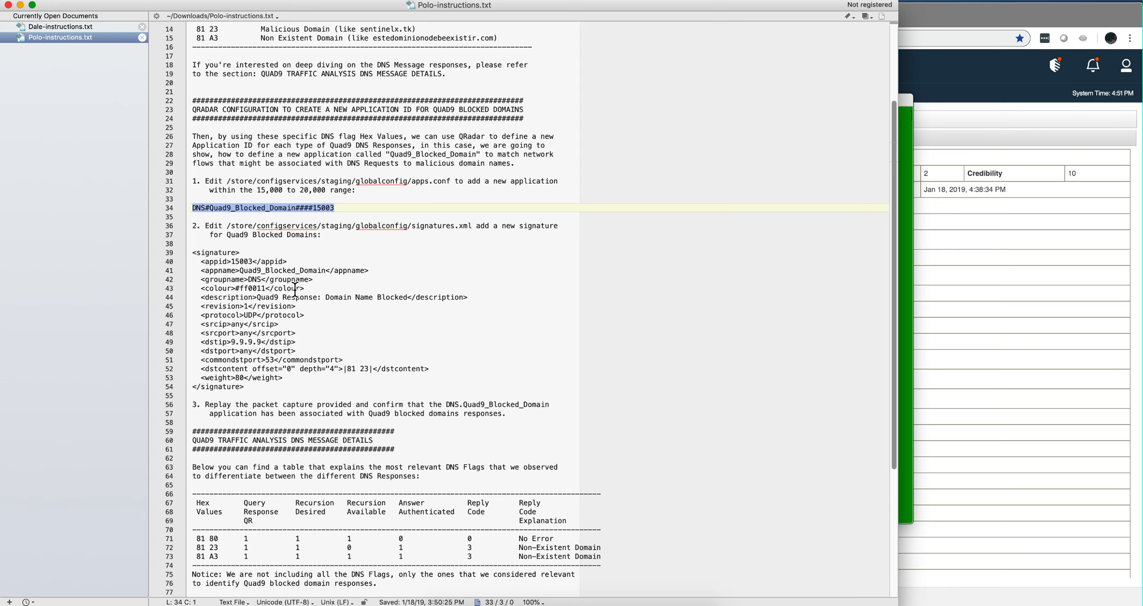
mouse_move(244, 387)
left_mouse_down()
mouse_move(201, 369)
mouse_move(193, 250)
left_mouse_up()
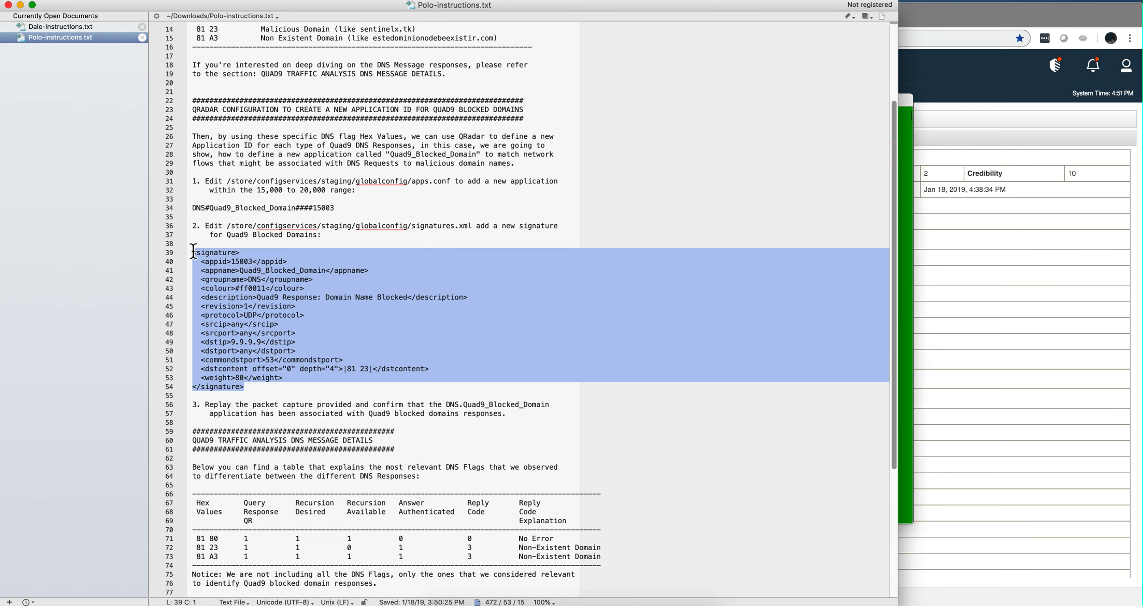
right_click(234, 284)
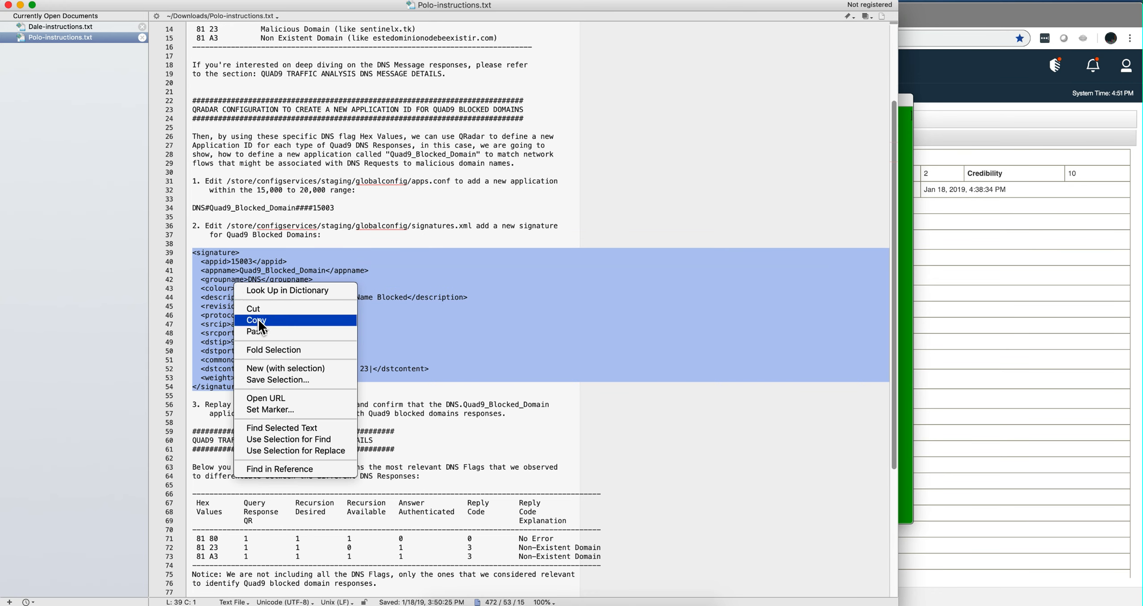
left_click(258, 320)
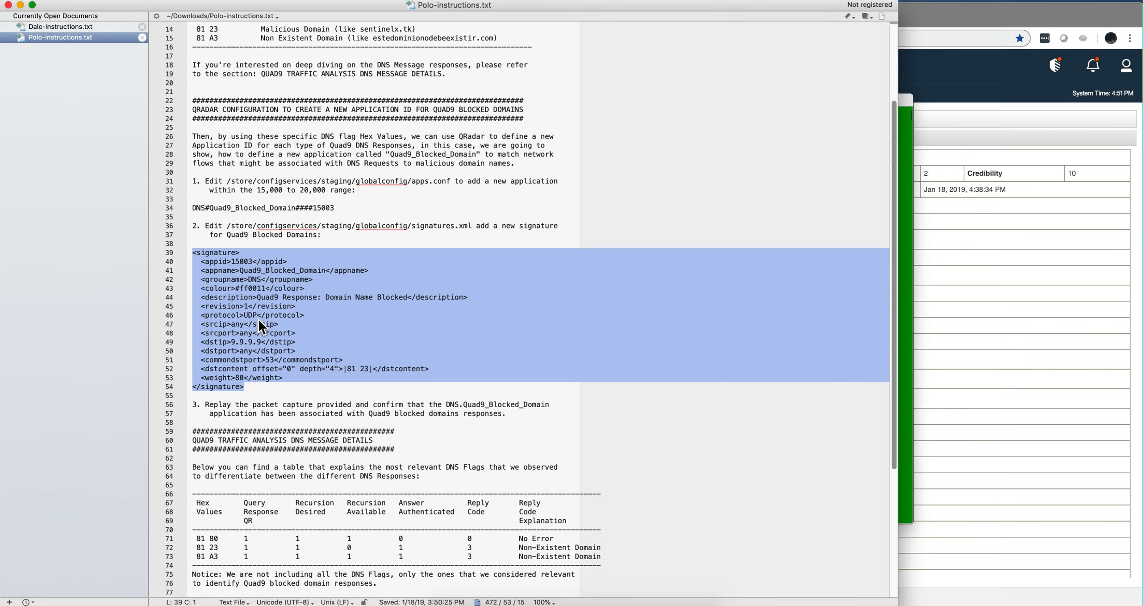
Switch to Terminal, open signatures.xml in vi and insert a blank line above the first signature element
key("super+Tab")
key("Return")
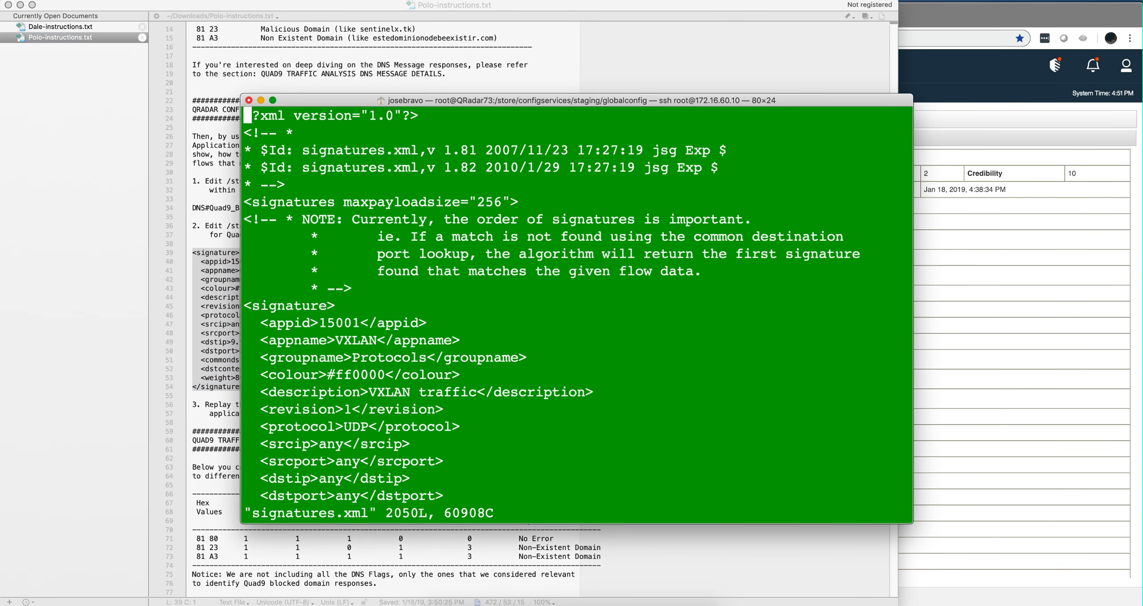
key("i")
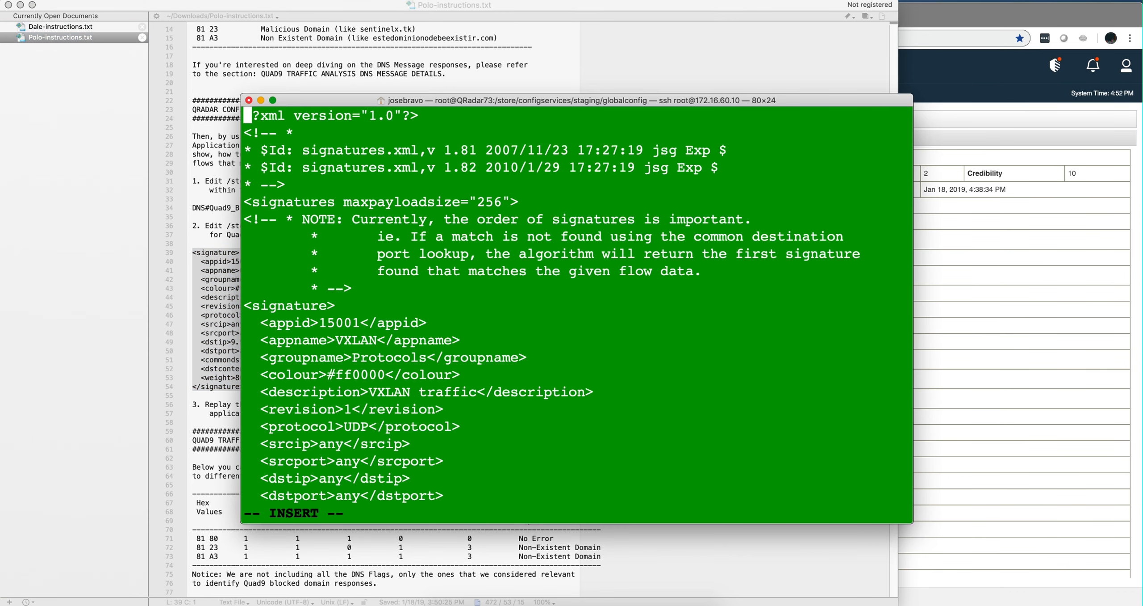
key("Down")
key("Down")
key("Down")
key("Down")
key("Down")
key("Down")
key("Down")
key("Down")
key("Down")
key("Down")
key("Down")
key("Return")
key("Up")
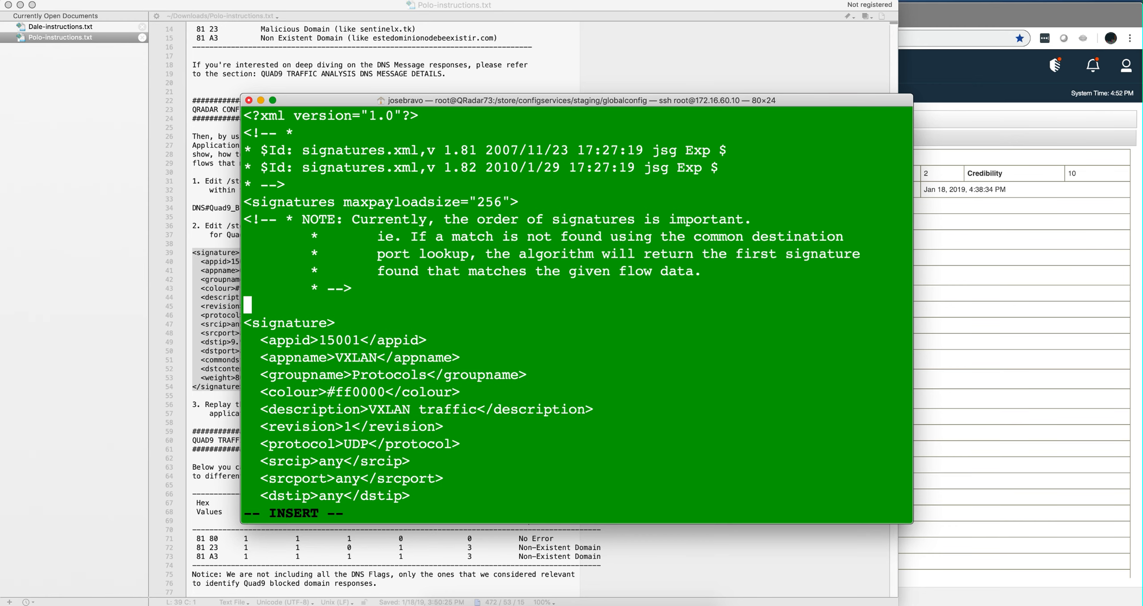
Paste the Quad9_Blocked_Domain signature with appid 15003 into signatures.xml, save the file and quit vi
key("super+v")
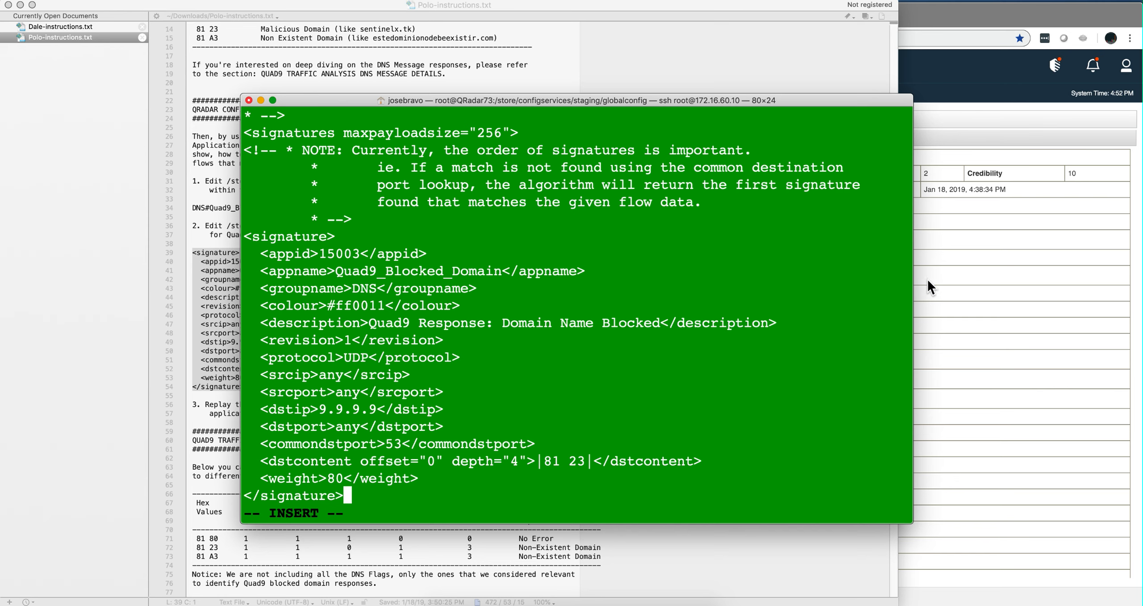
key("Escape")
type(":wq")
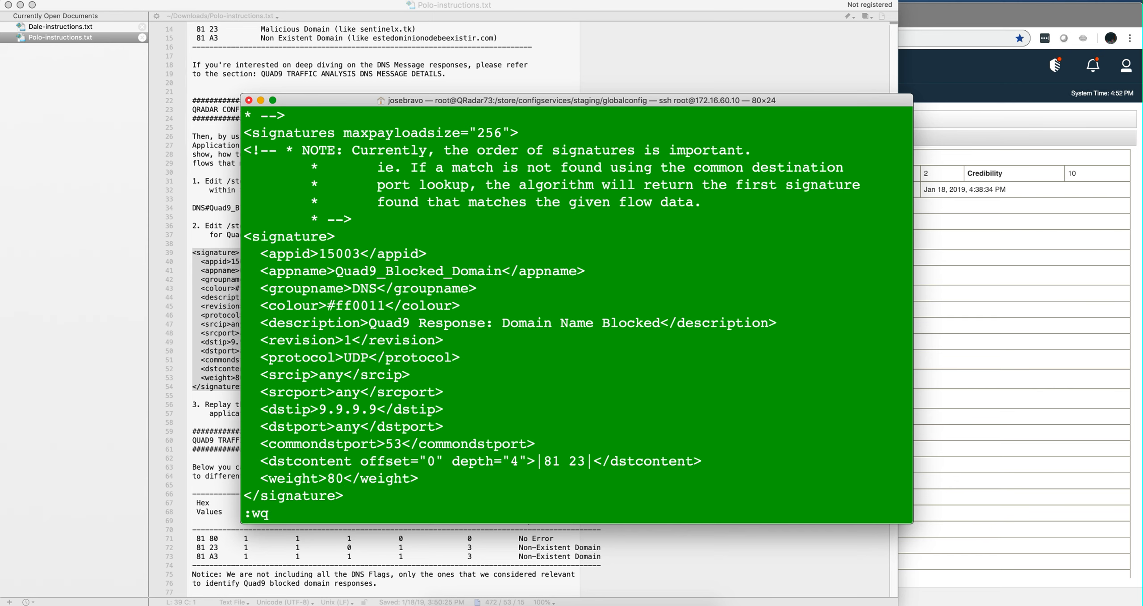
key("Return")
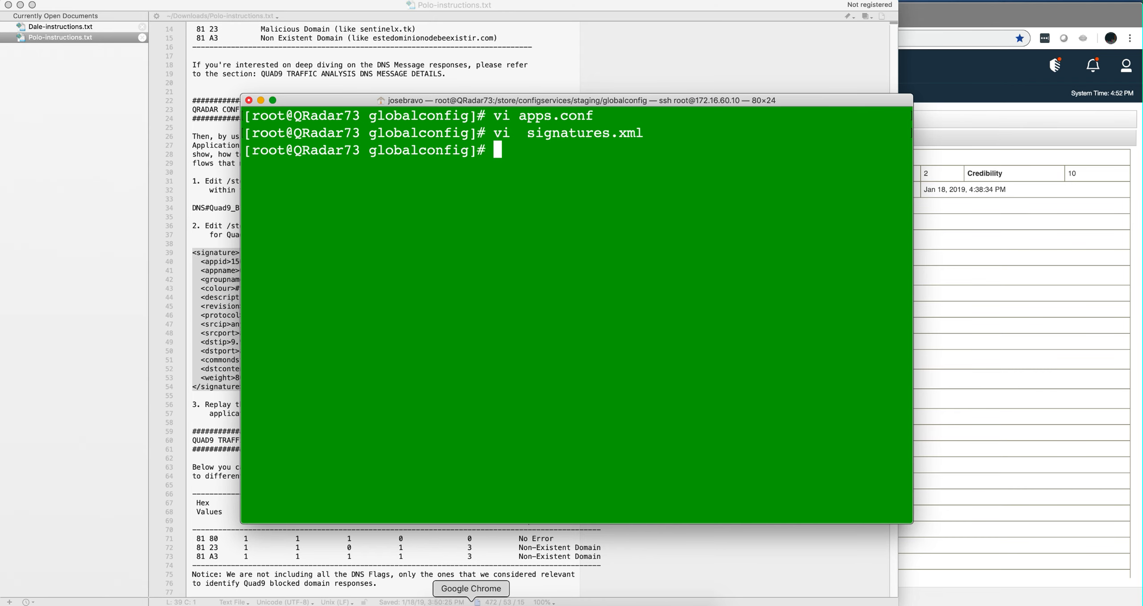
Switch to QRadar in Google Chrome and deploy the pending apps.conf and signatures.xml changes from the Admin console
left_click(471, 602)
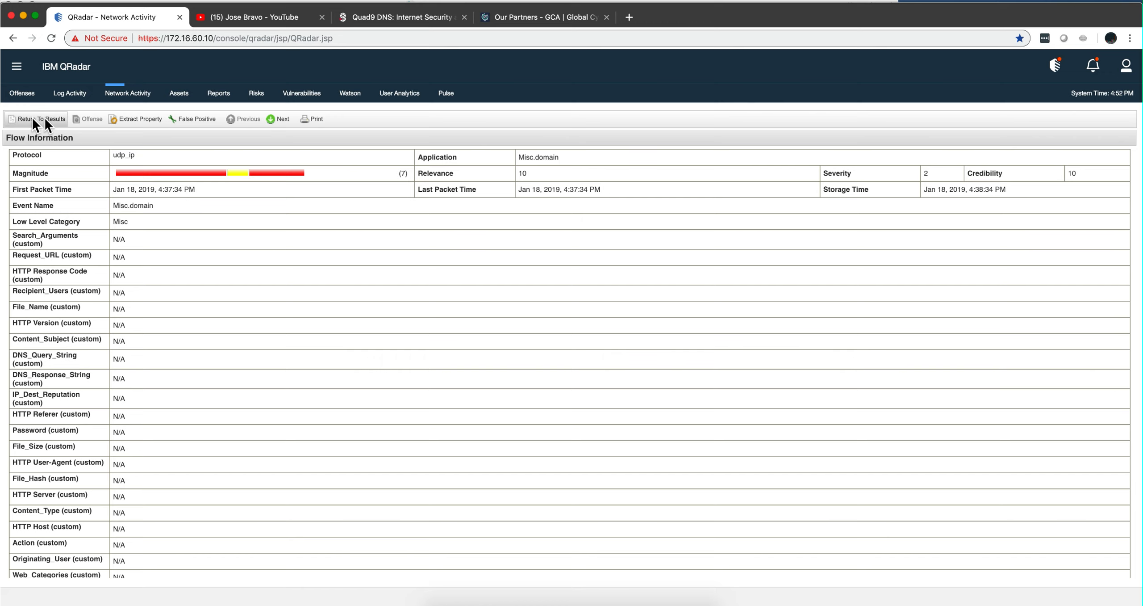
left_click(17, 67)
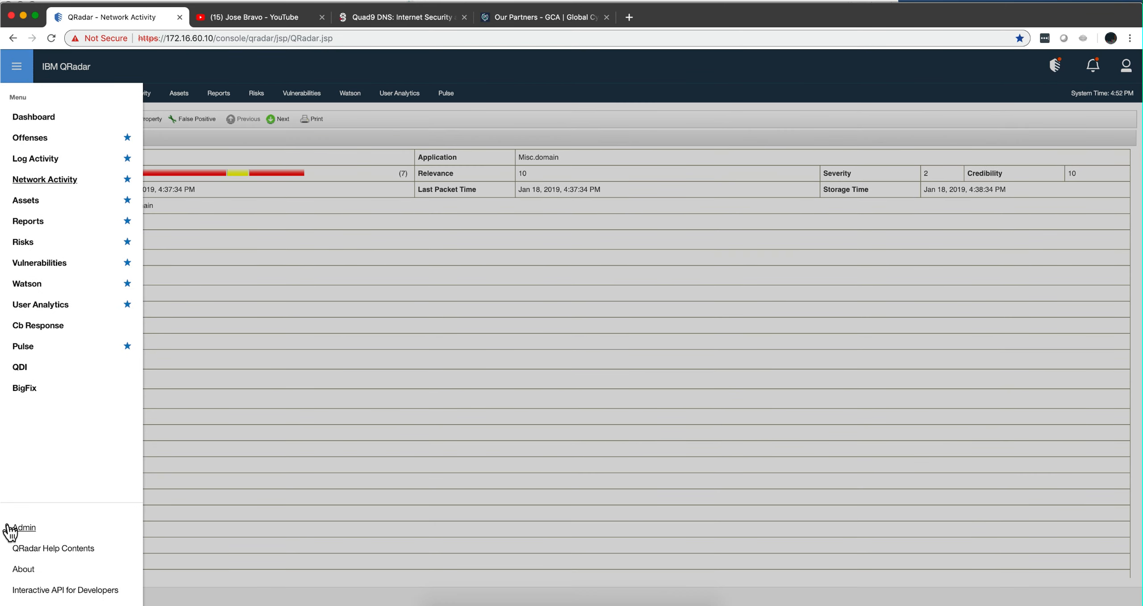
left_click(22, 524)
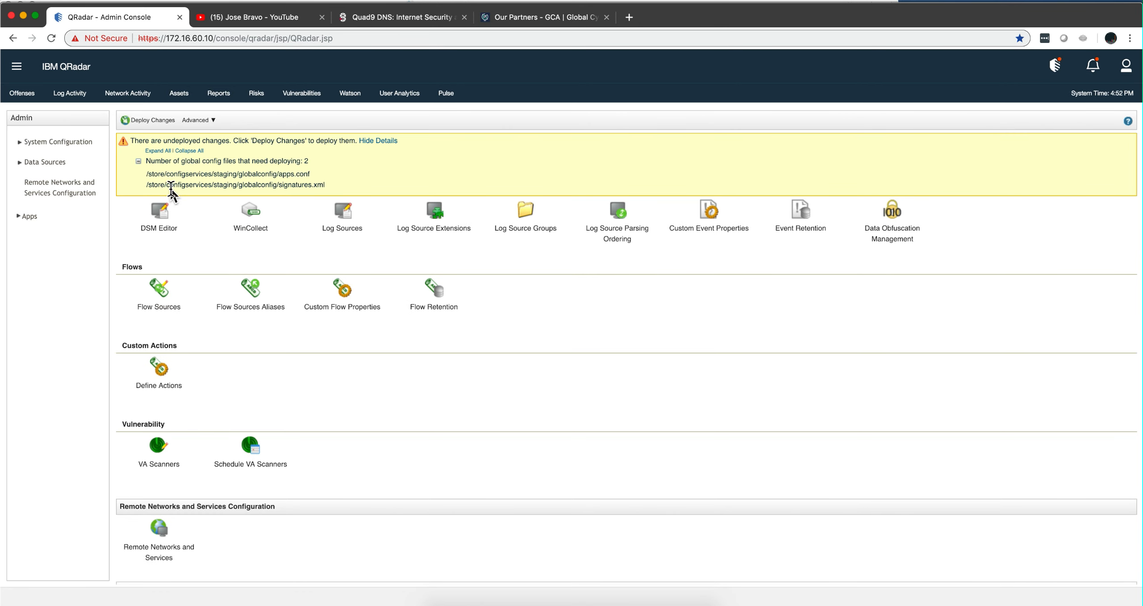
left_click(150, 120)
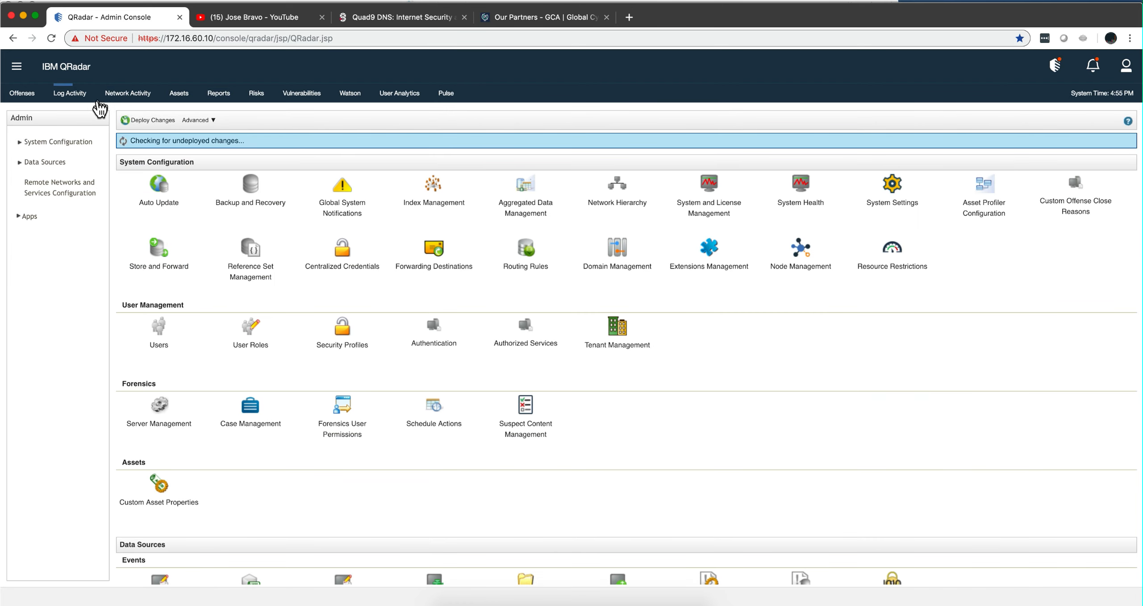
Return to the Network Activity flow list and set its view to real time flows
left_click(130, 95)
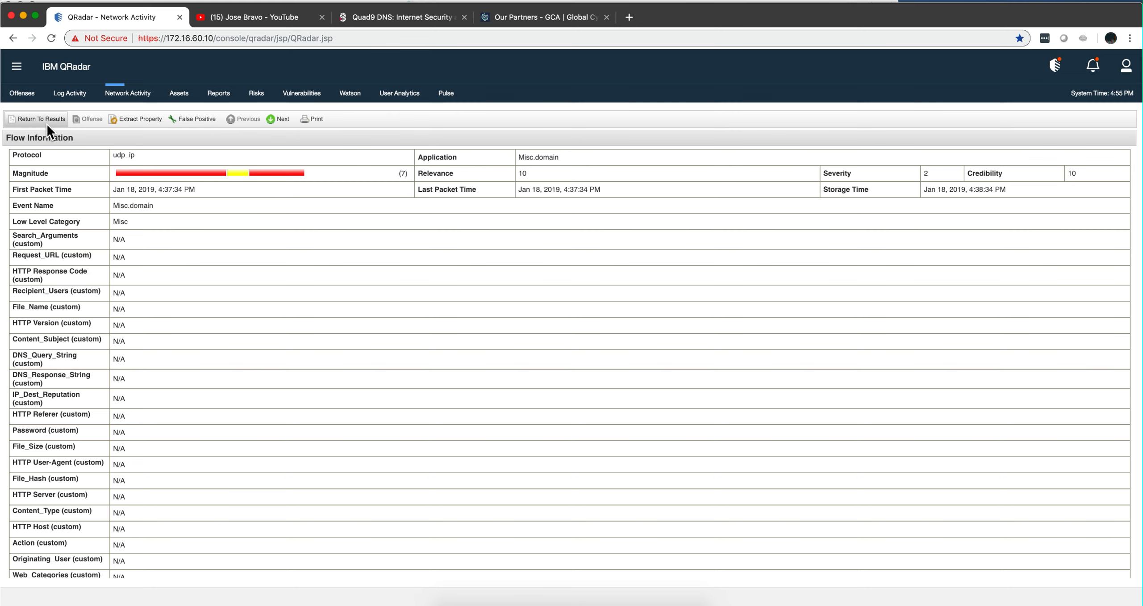
left_click(47, 119)
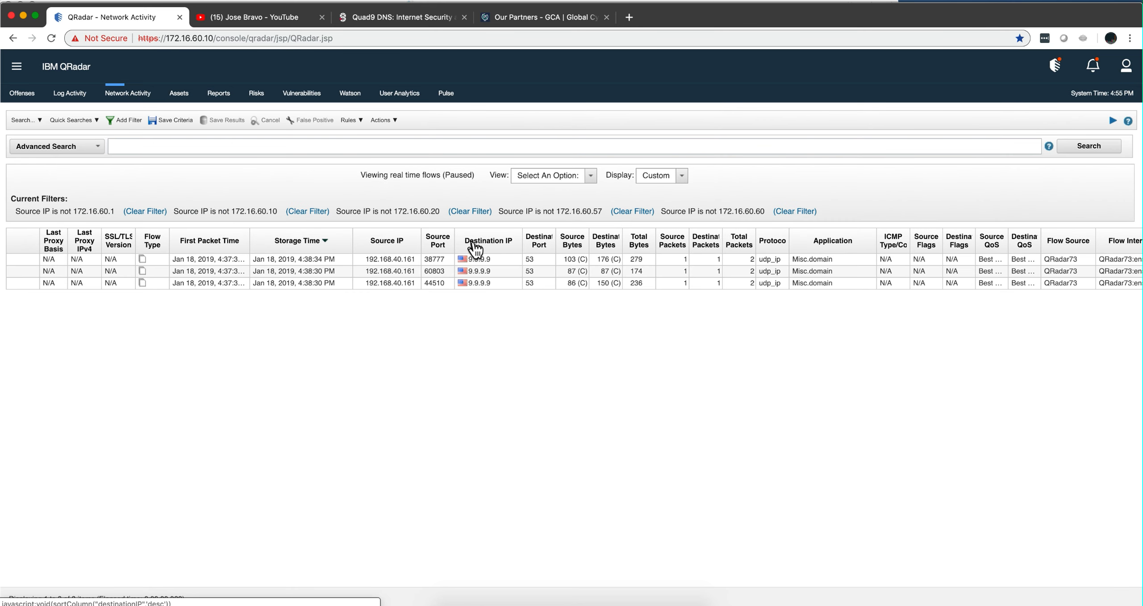
left_click(590, 177)
left_click(581, 205)
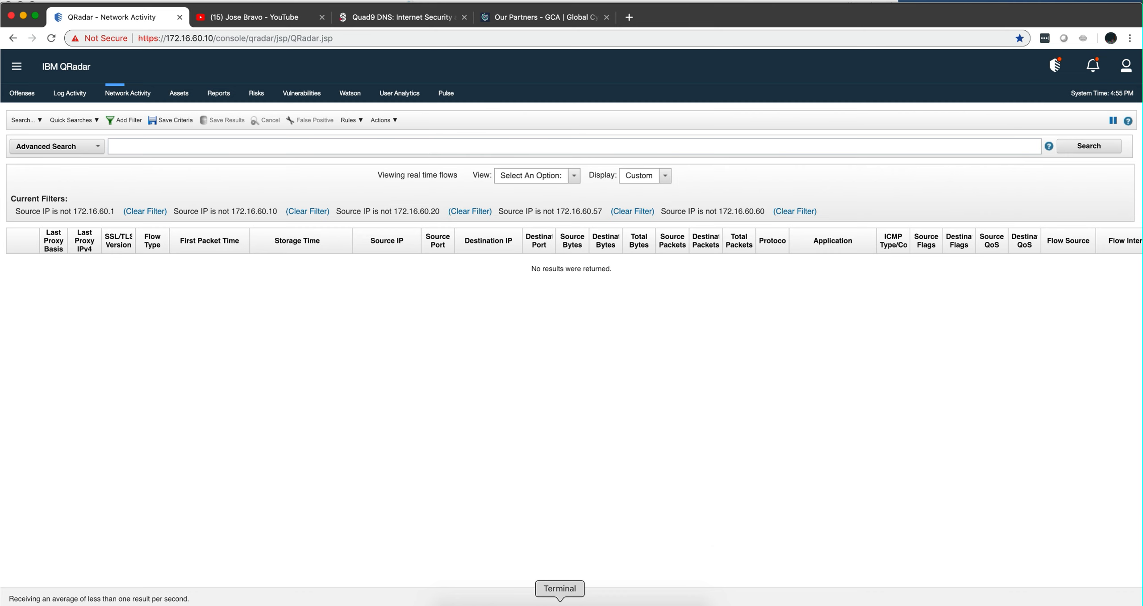
In the CentOS Terminal session, replay dns-query-quad9-maliciousdomain-201901.pcap using tcpreplay on interface ens33 with -M10
left_click(560, 603)
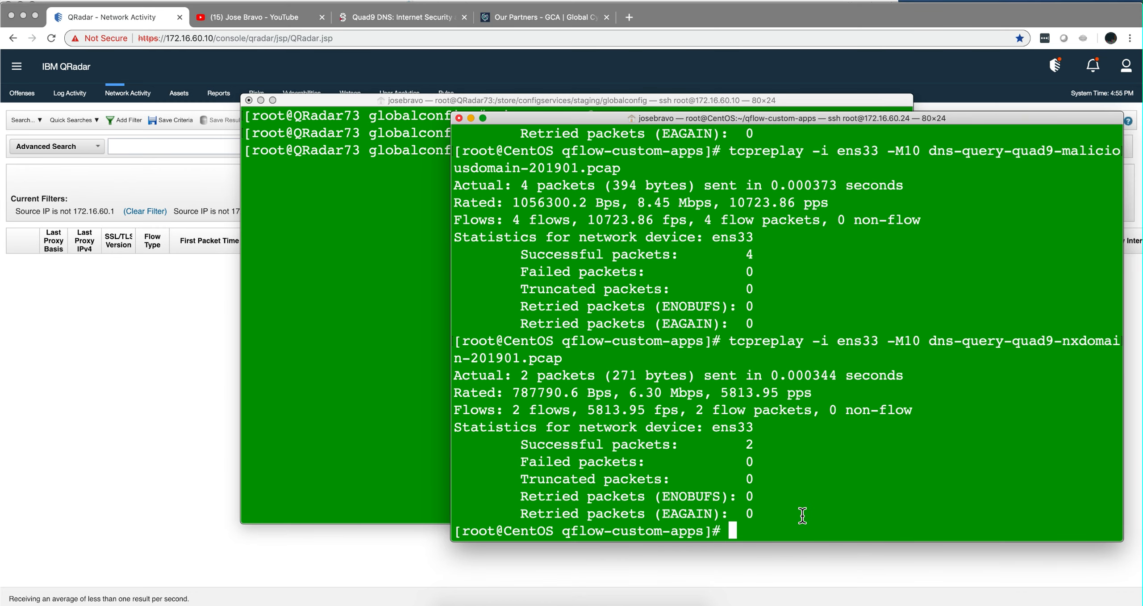
key("Up")
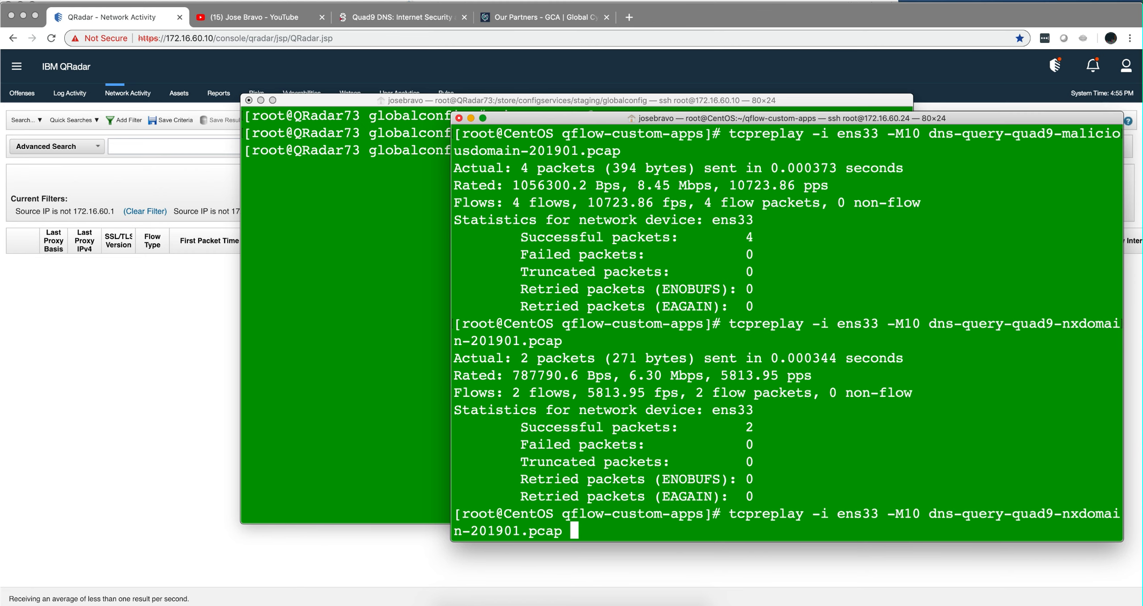
key("Up")
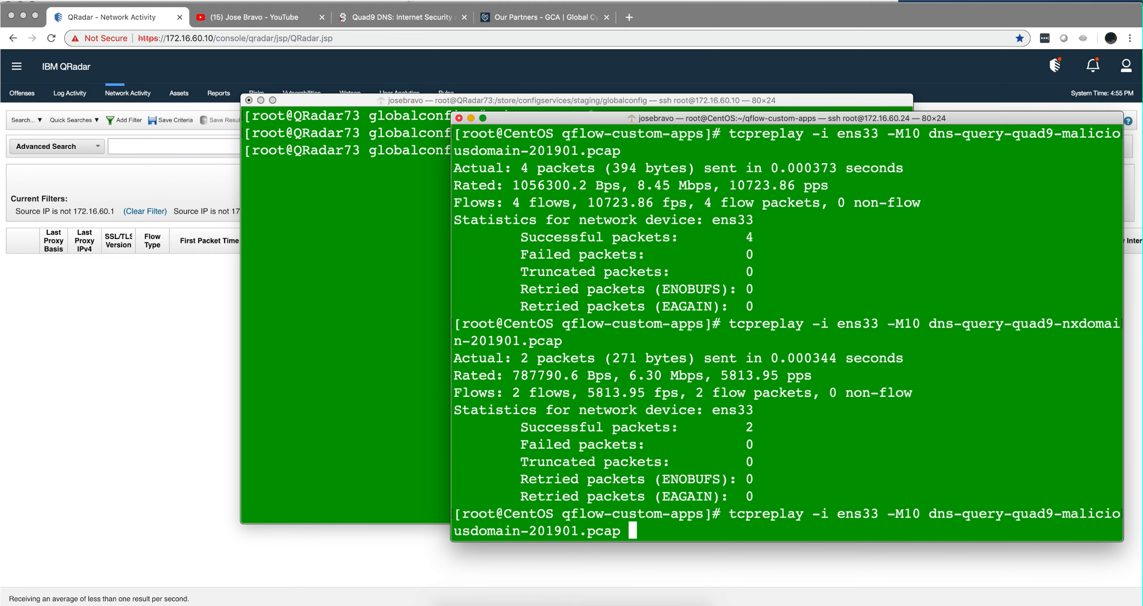
key("Return")
Replay dns-query-quad9-nxdomain-201901.pcap using tcpreplay on interface ens33 with -M10
key("Up")
key("Up")
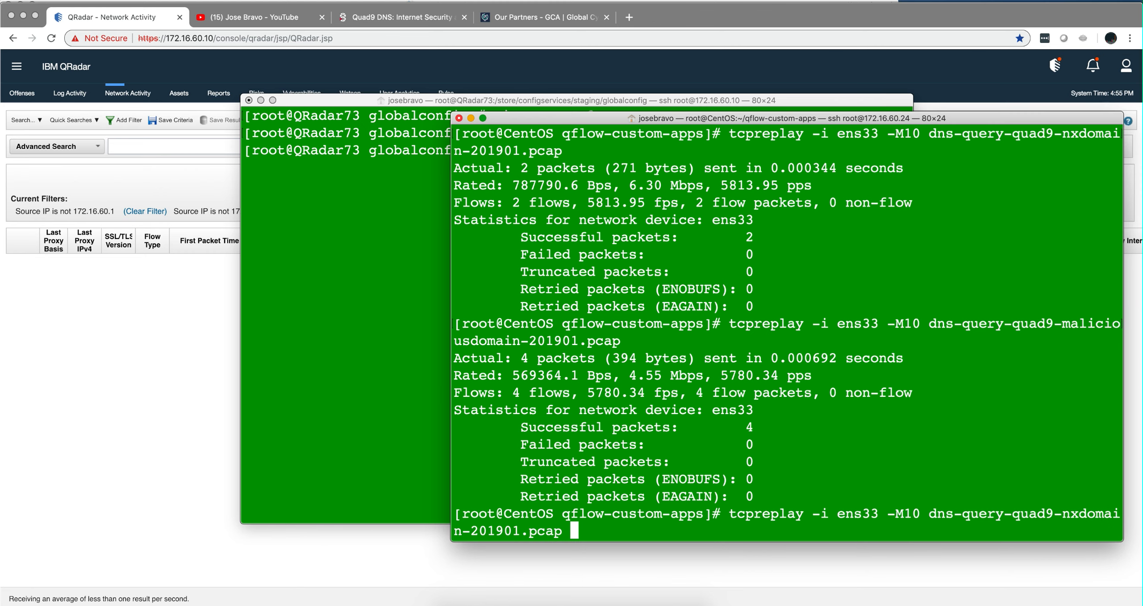
key("Return")
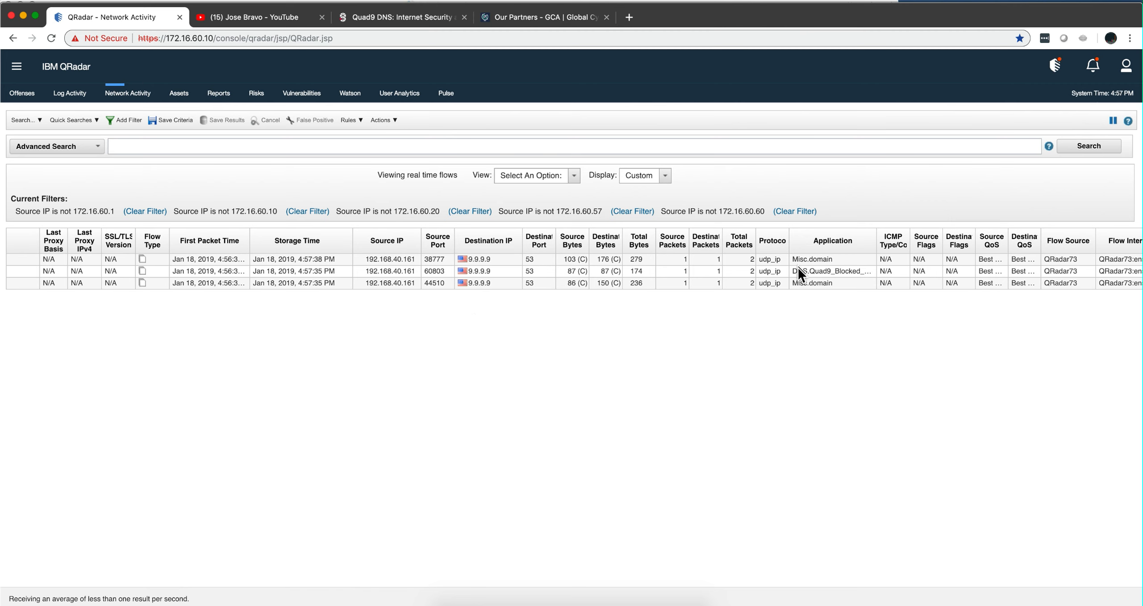
Pause the real time flows and examine the DNS.Quad9_Blocked_Domain flow's details, highlighting the flag bytes in the destination payload hex
left_click(1113, 120)
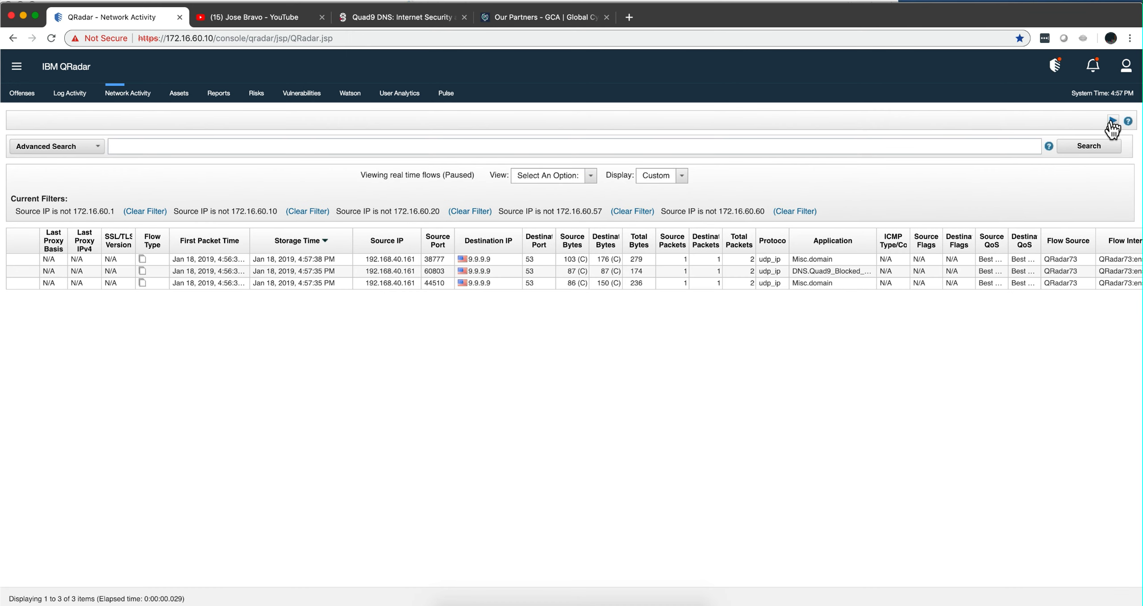
double_click(811, 271)
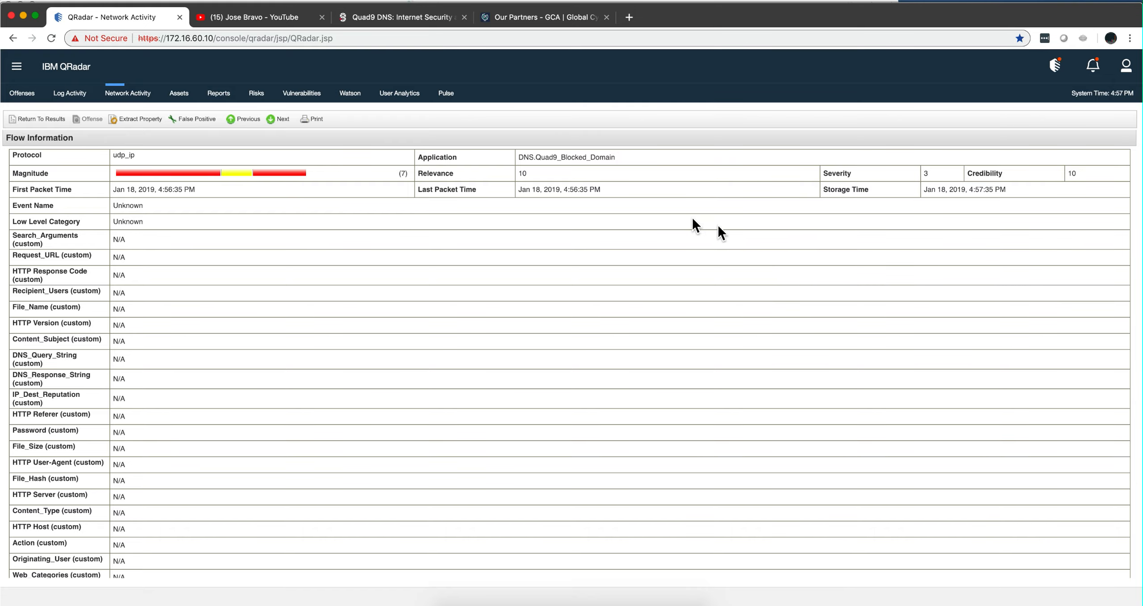
scroll(560, 244, "down", 15)
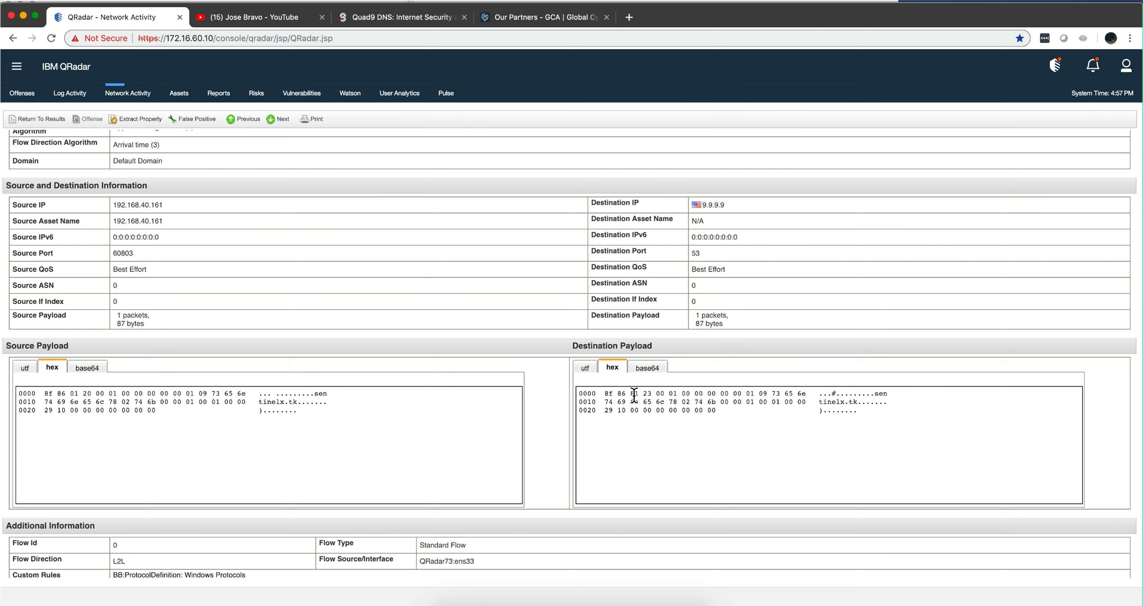
left_click_drag(634, 395, 652, 394)
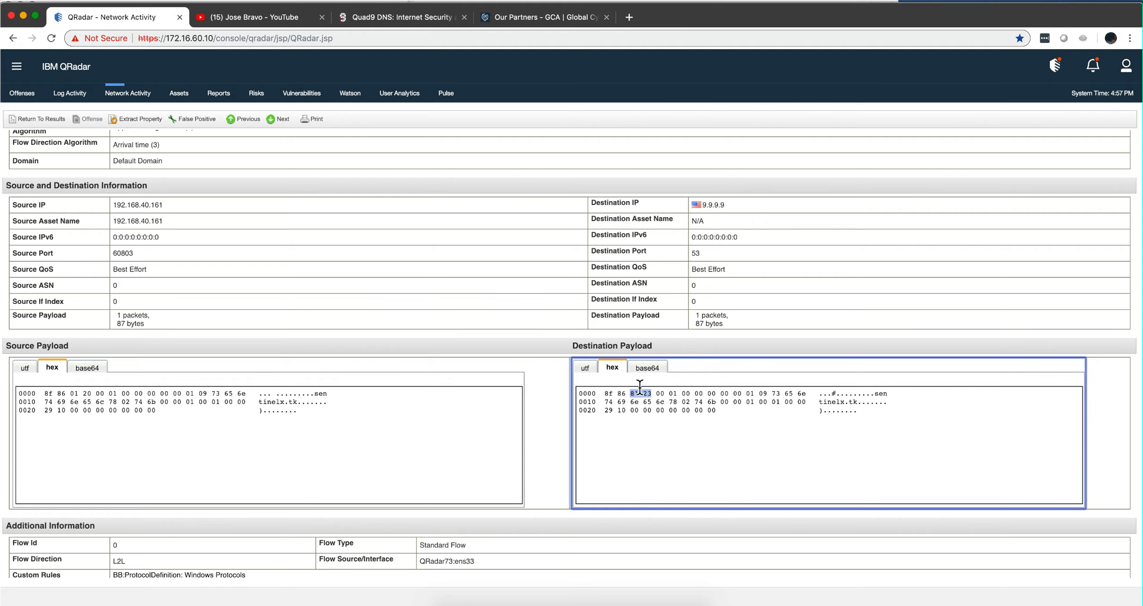
scroll(513, 304, "up", 15)
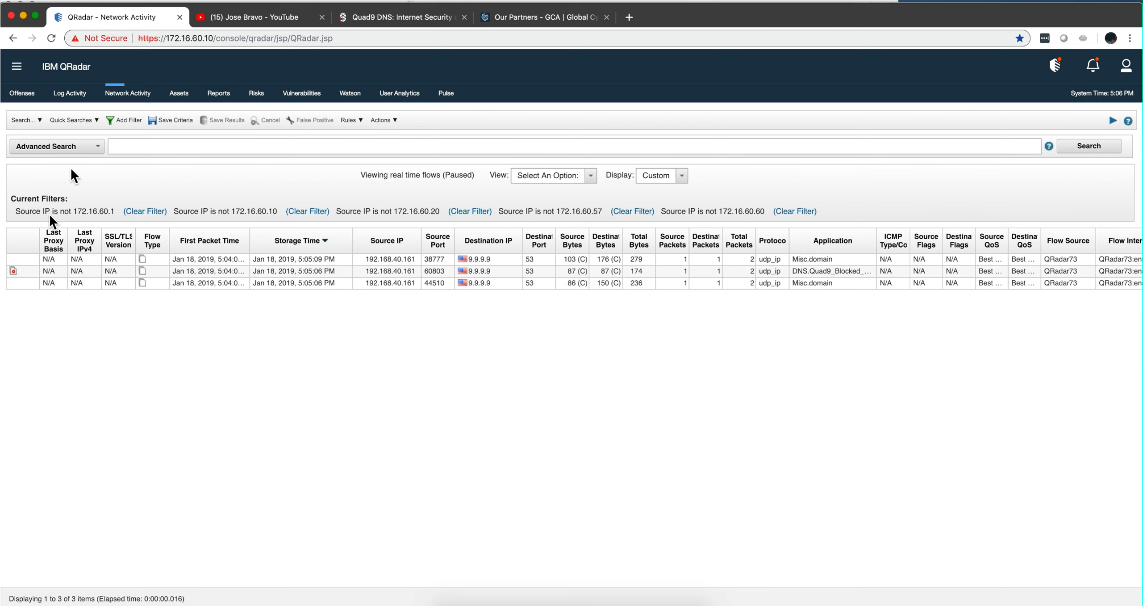
Open the offense "Some One Trying to shoot his on foot containing unknown" and list its contributing rules
left_click(22, 93)
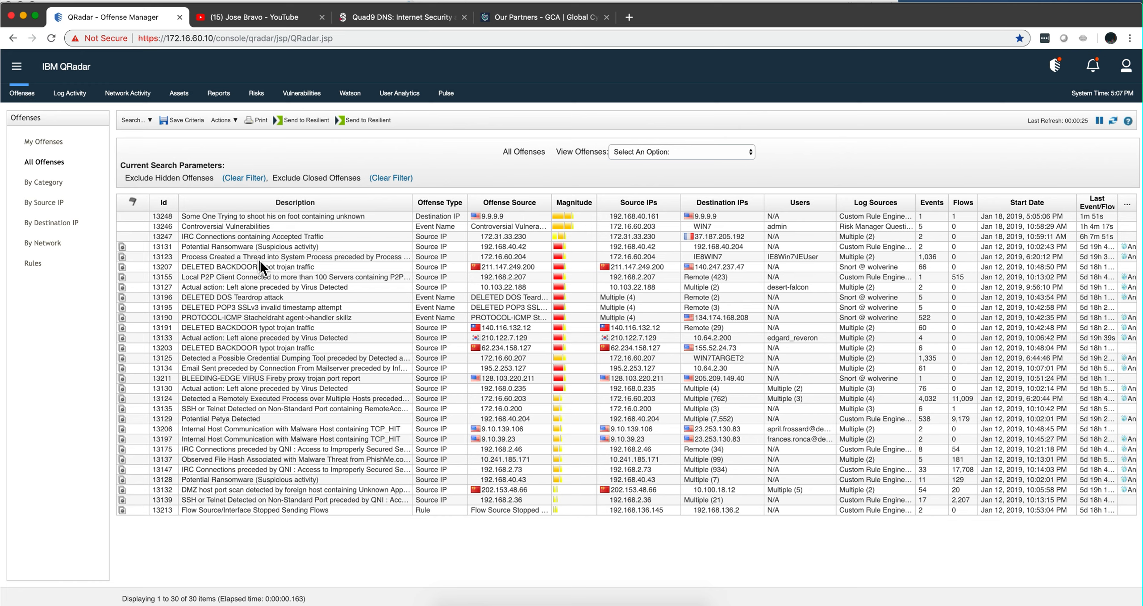
left_click(258, 217)
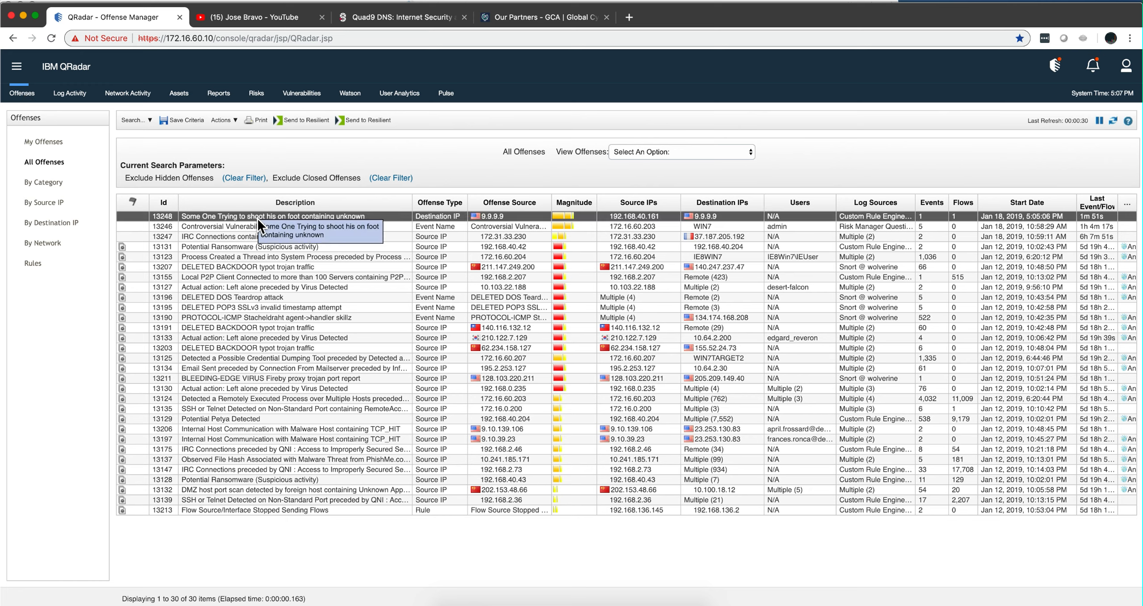
double_click(284, 219)
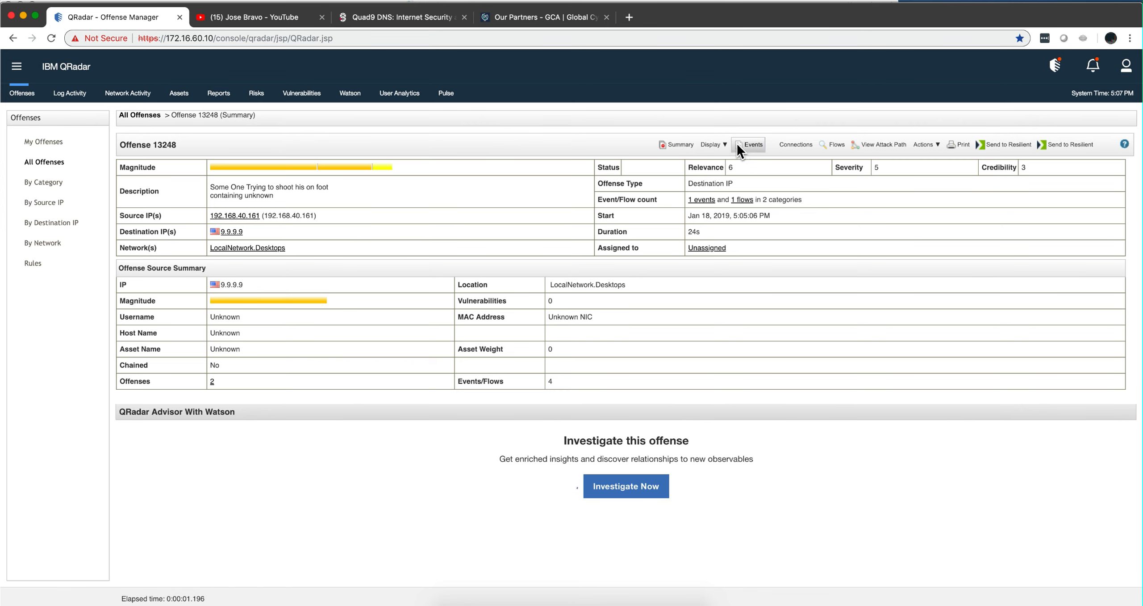
left_click(714, 143)
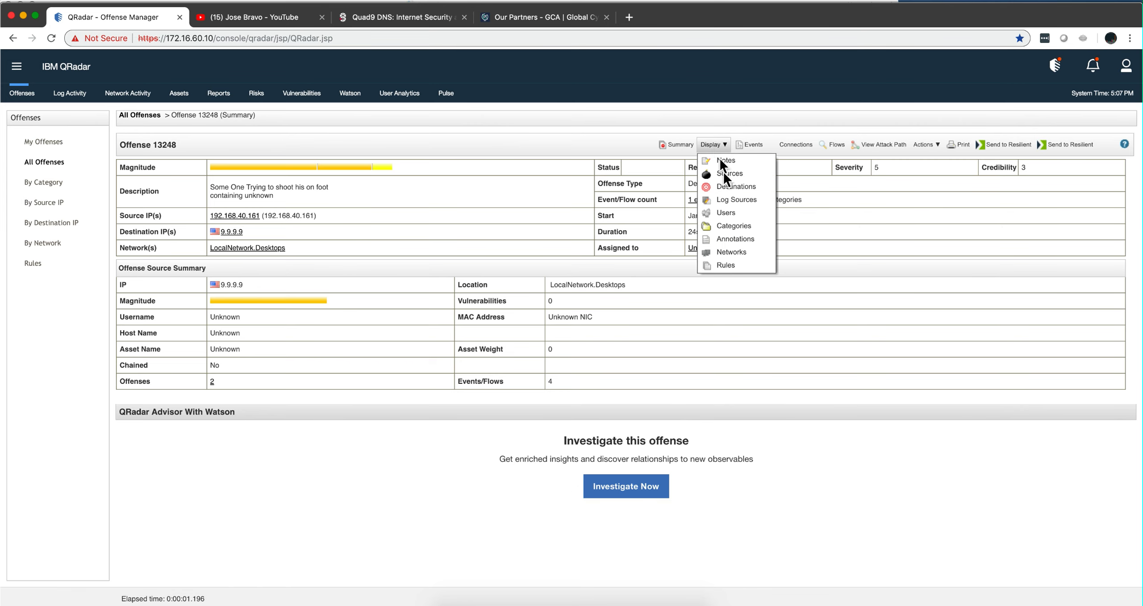
left_click(729, 263)
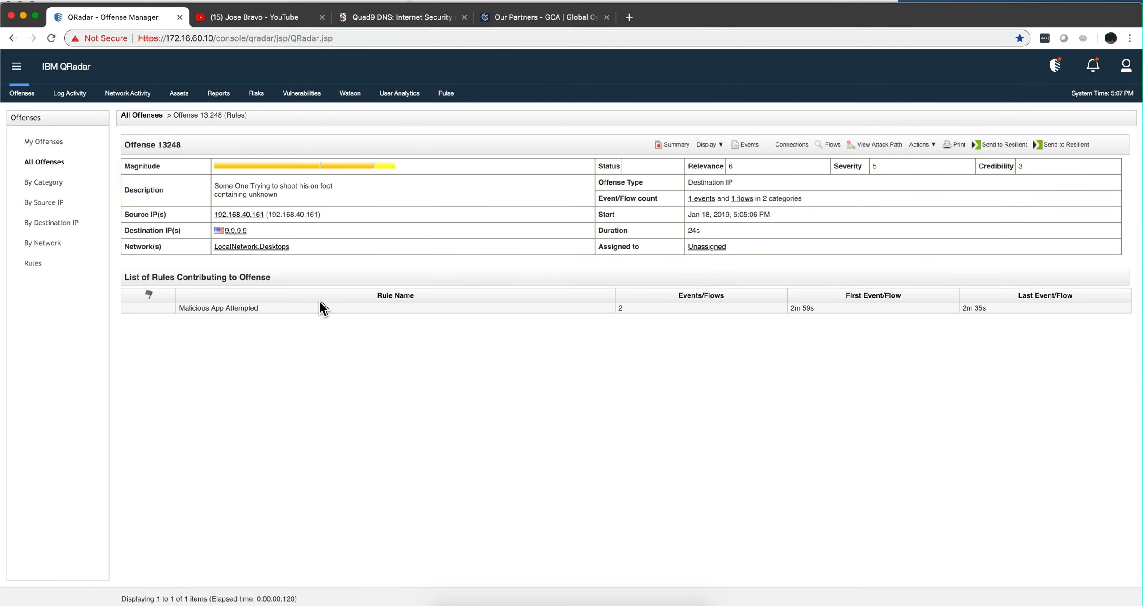
Open the Malicious App Attempted rule, correct its dispatched event description to sense=50, keep Resource Risk as low-level category, and save the rule
double_click(258, 307)
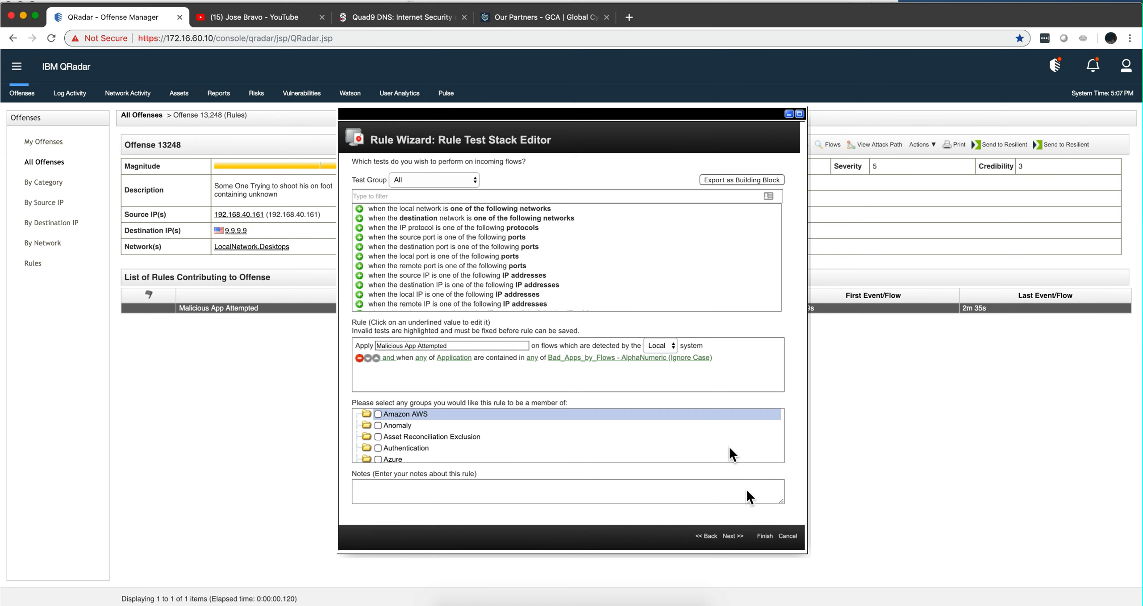
left_click(727, 536)
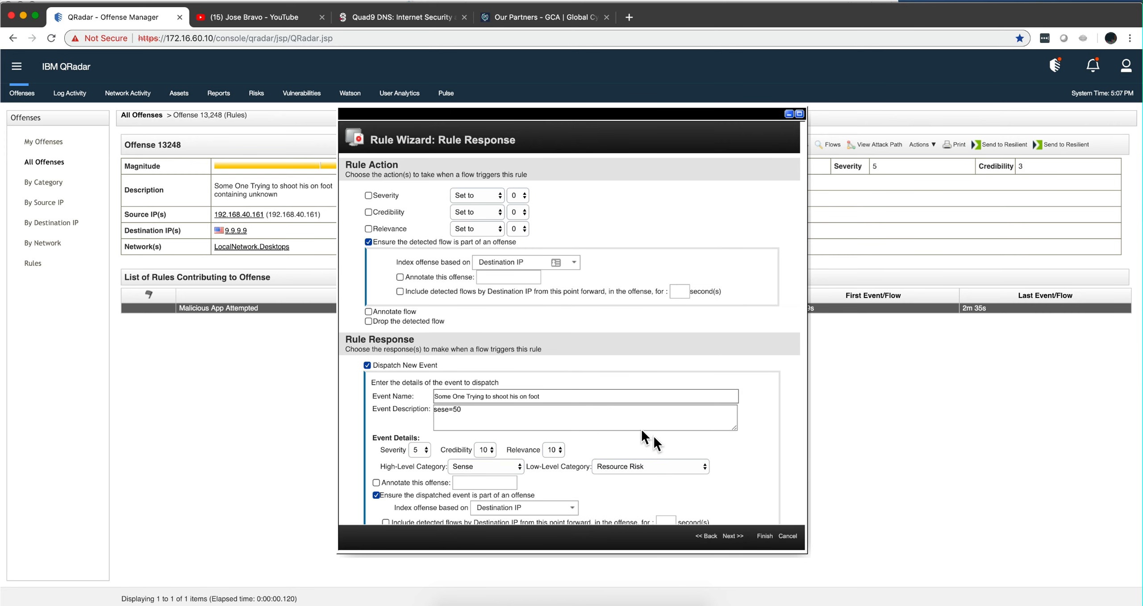
left_click(443, 410)
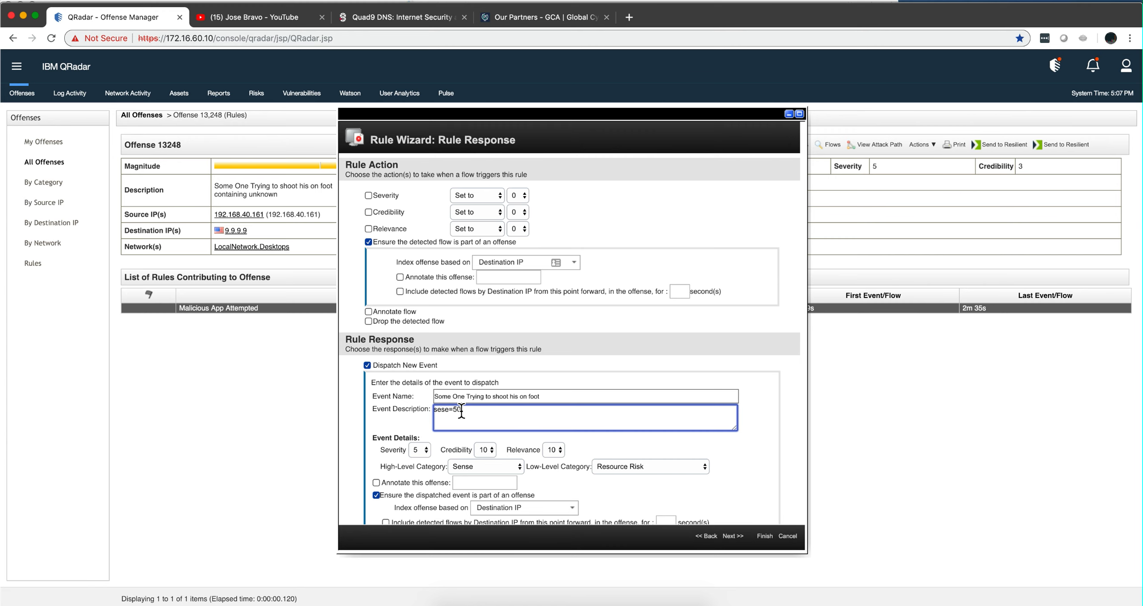
type("n")
scroll(729, 446, "down", 2)
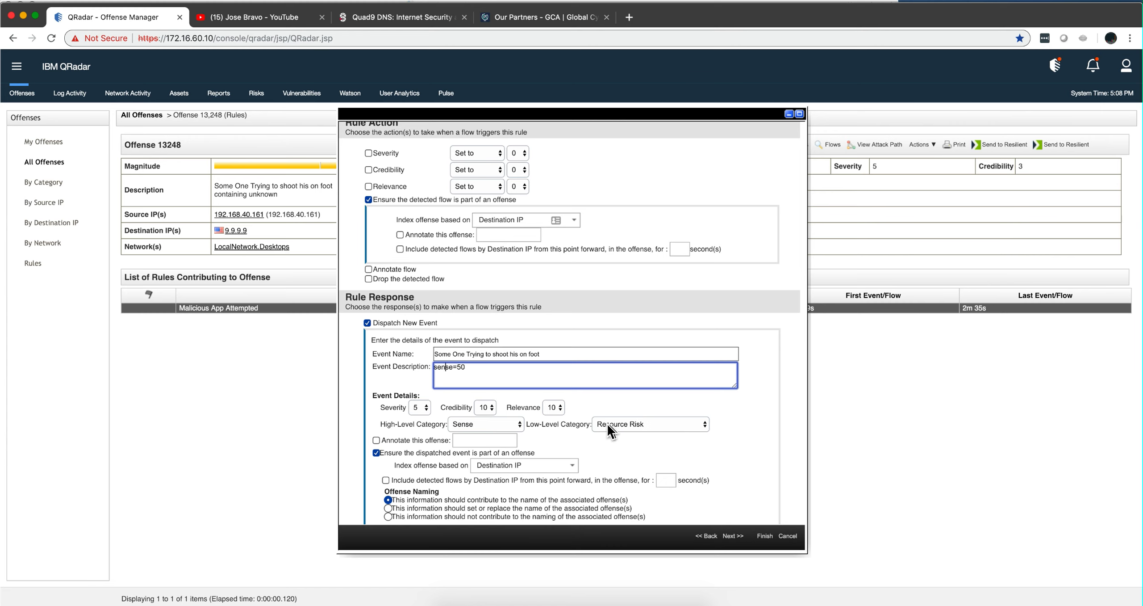
left_click(704, 425)
left_click(703, 427)
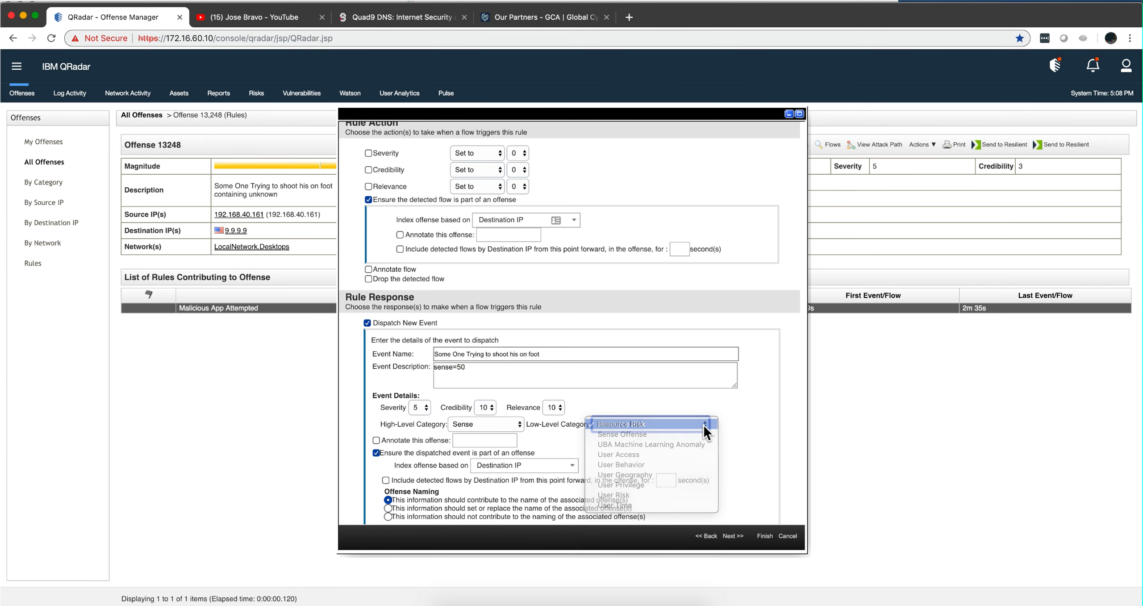
left_click(733, 535)
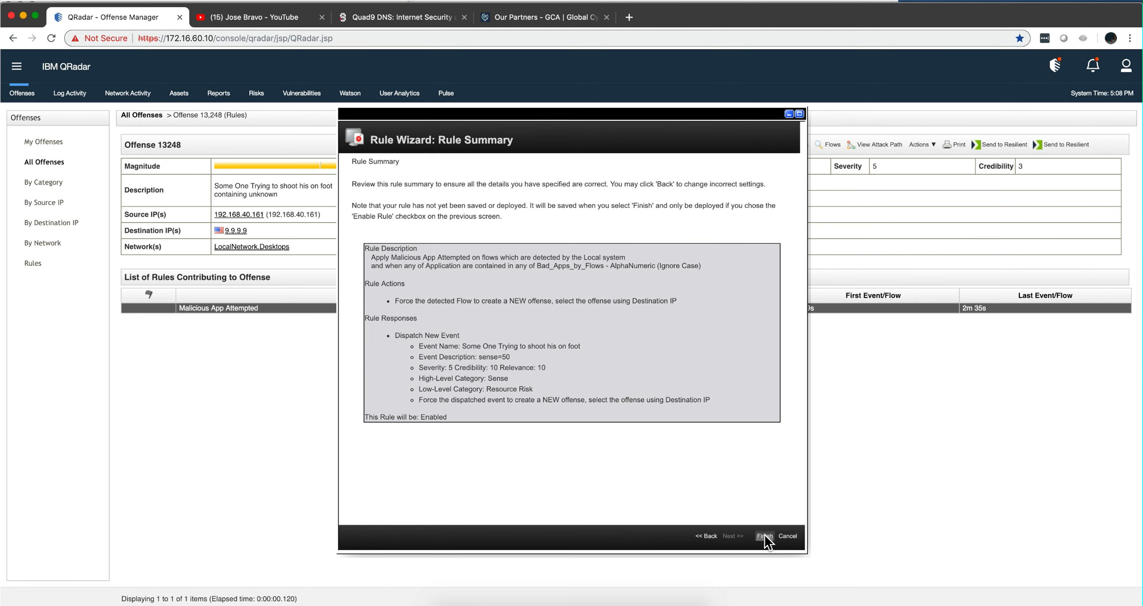
left_click(764, 536)
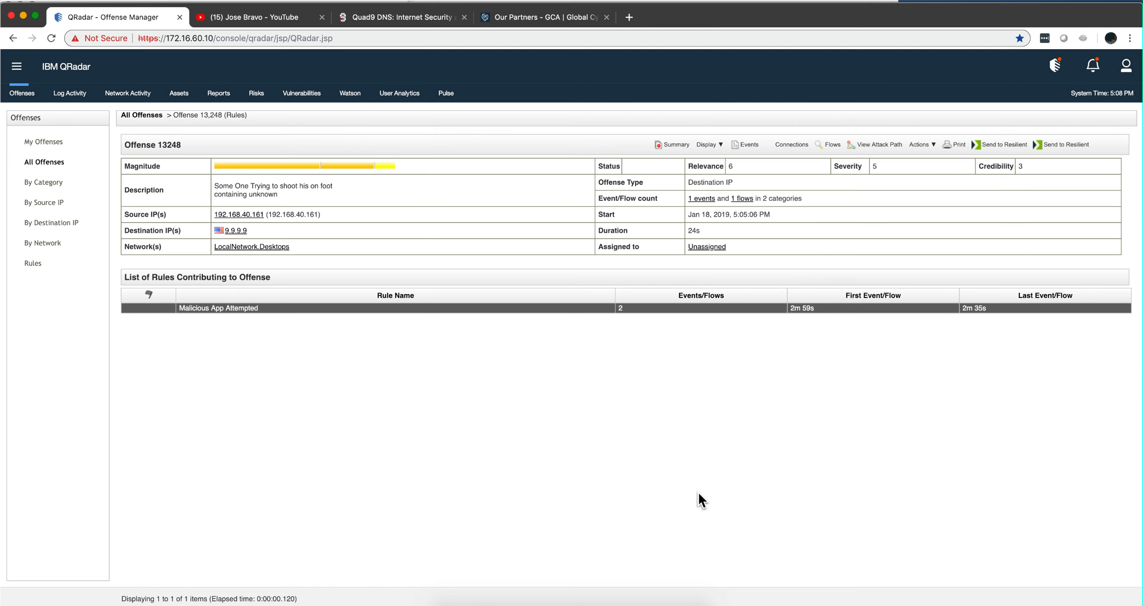
Open Reference Set Management from the Admin console and search the reference sets for "bad"
left_click(16, 66)
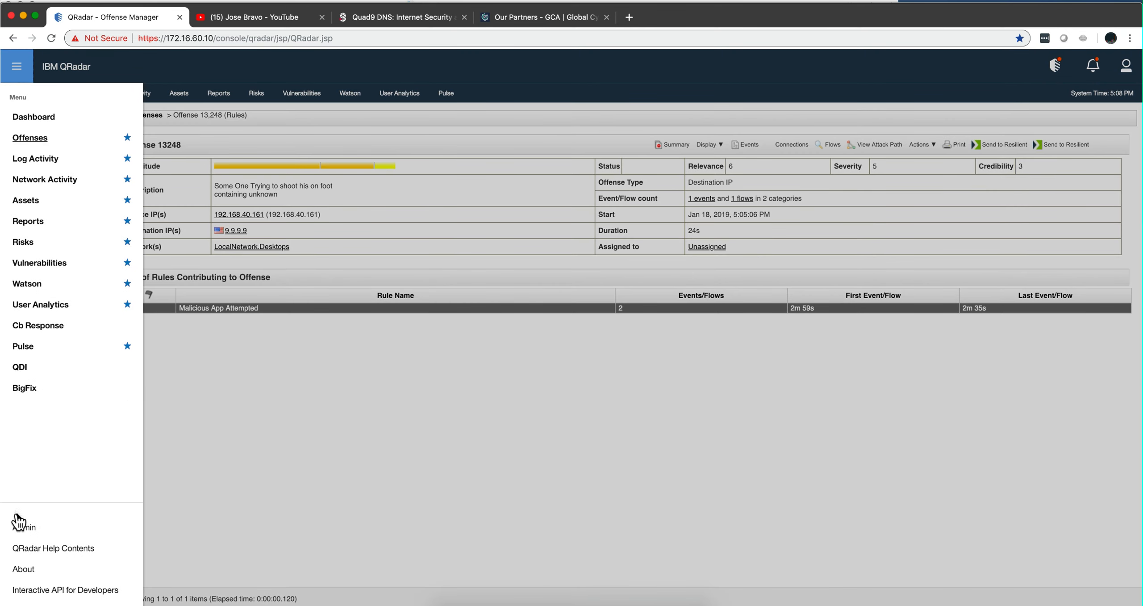
left_click(21, 529)
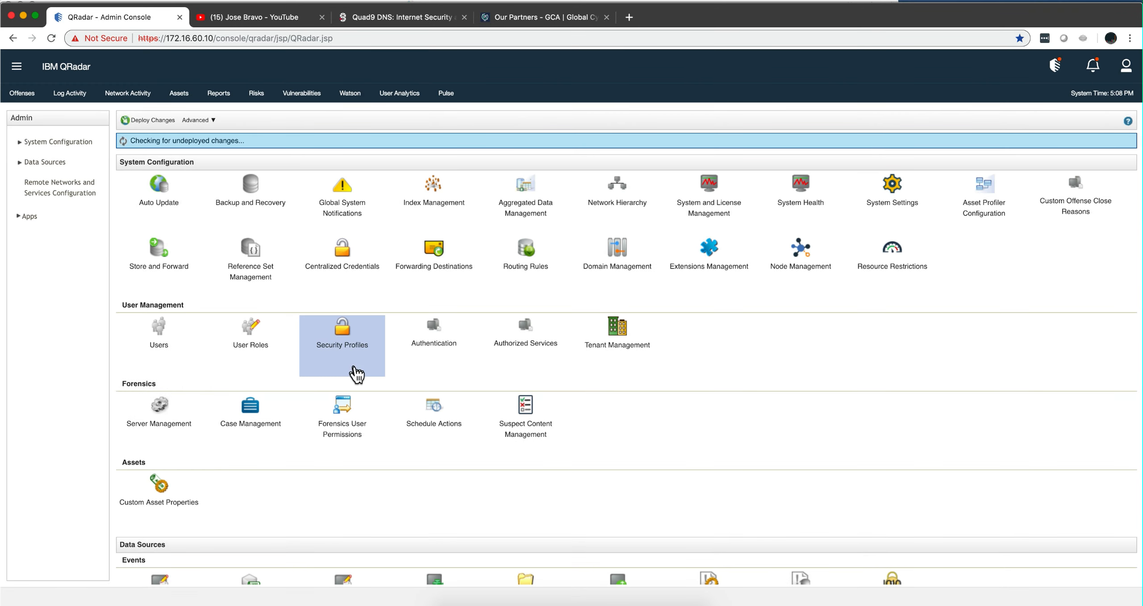
left_click(253, 258)
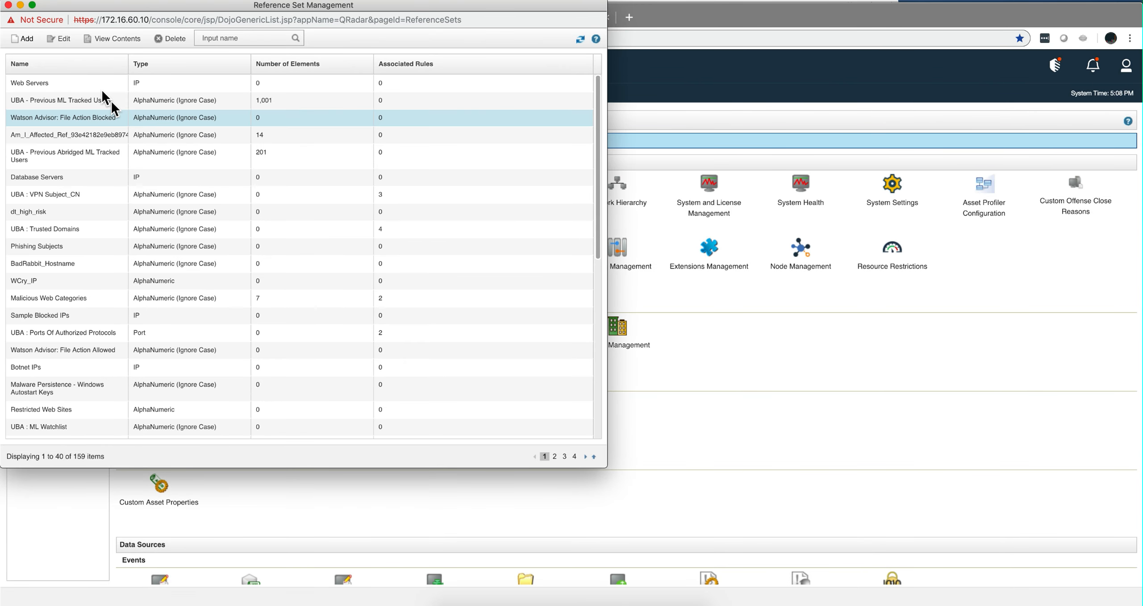
left_click(217, 38)
type("bad")
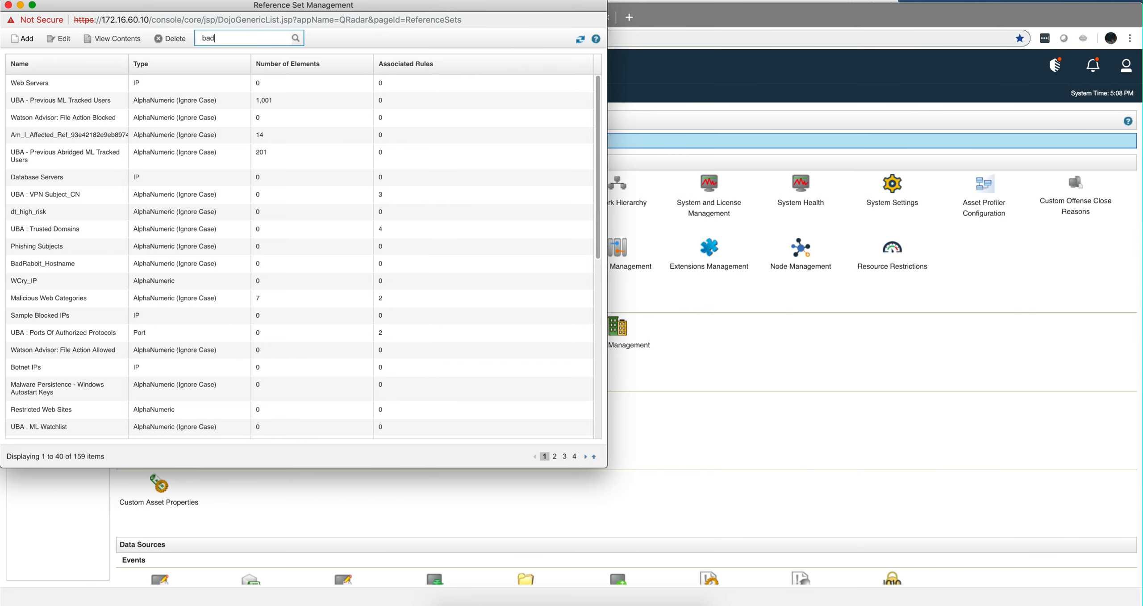
left_click(295, 38)
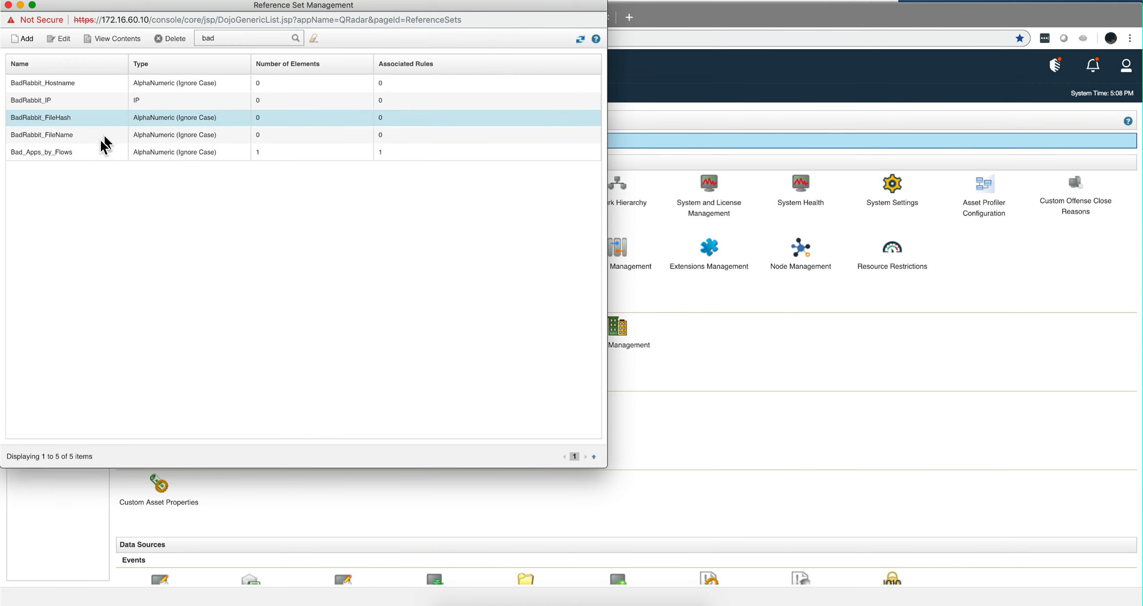
Examine the contents of the Bad_Apps_by_Flows reference set and return to the Network Activity flow list
left_click(81, 151)
double_click(81, 152)
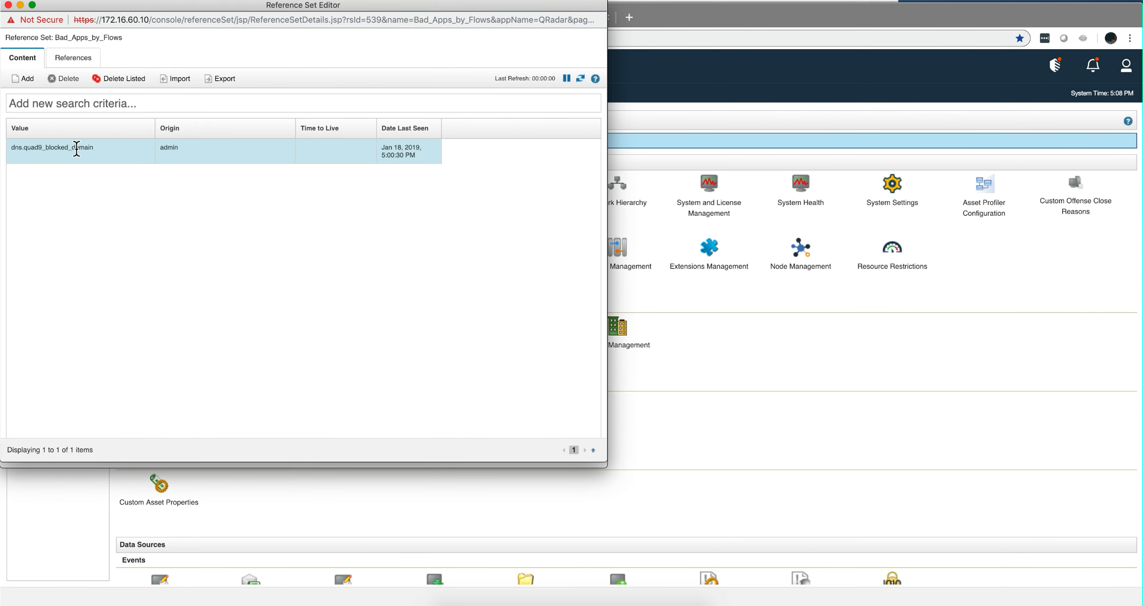
left_click(278, 521)
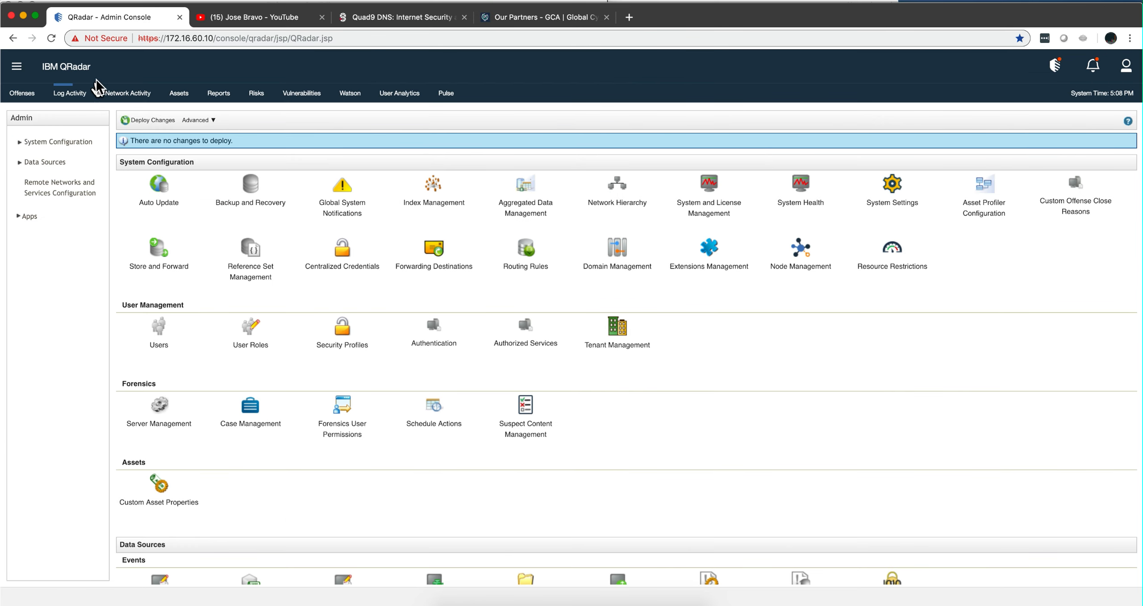
left_click(119, 94)
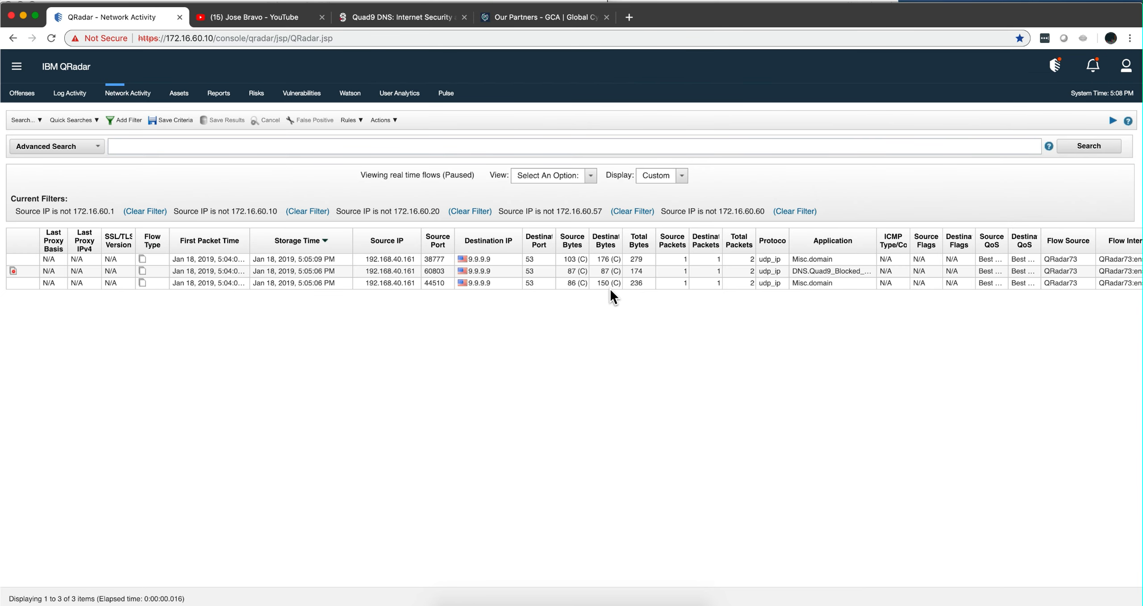